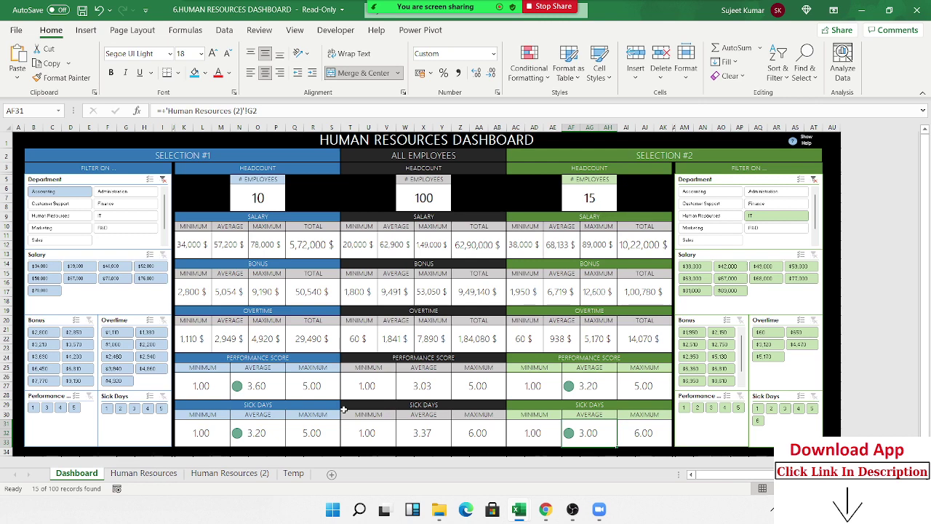
# Jump from the dashboard to the employee records and select the table range to copy
pyautogui.doubleClick(344, 409)
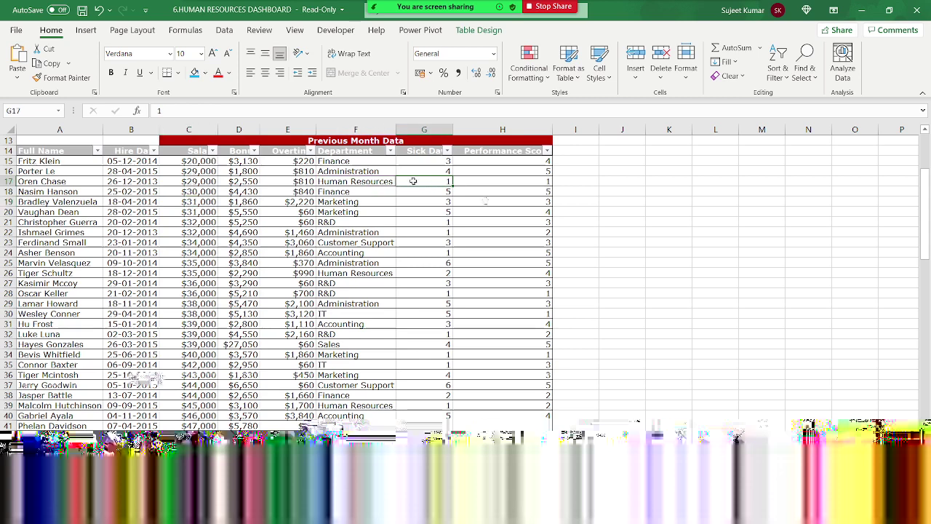
pyautogui.scroll(1, 413, 181)
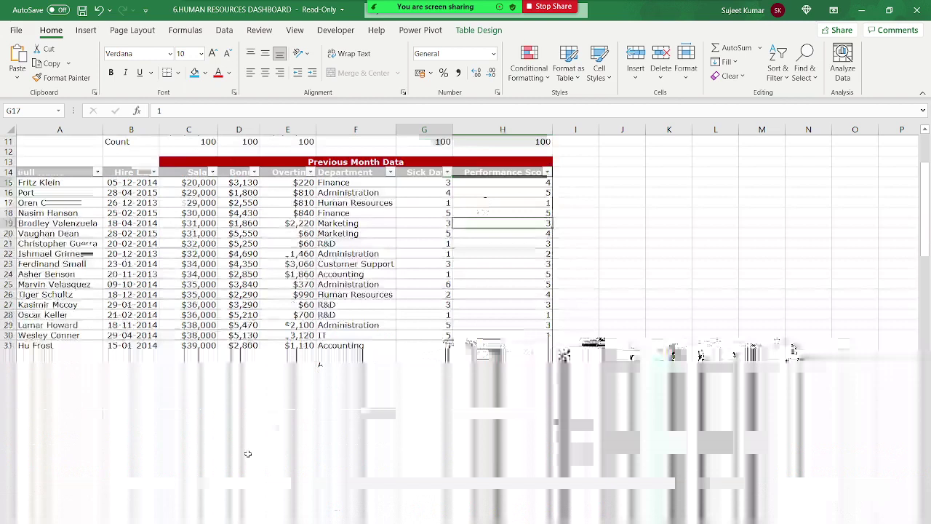
pyautogui.click(100, 291)
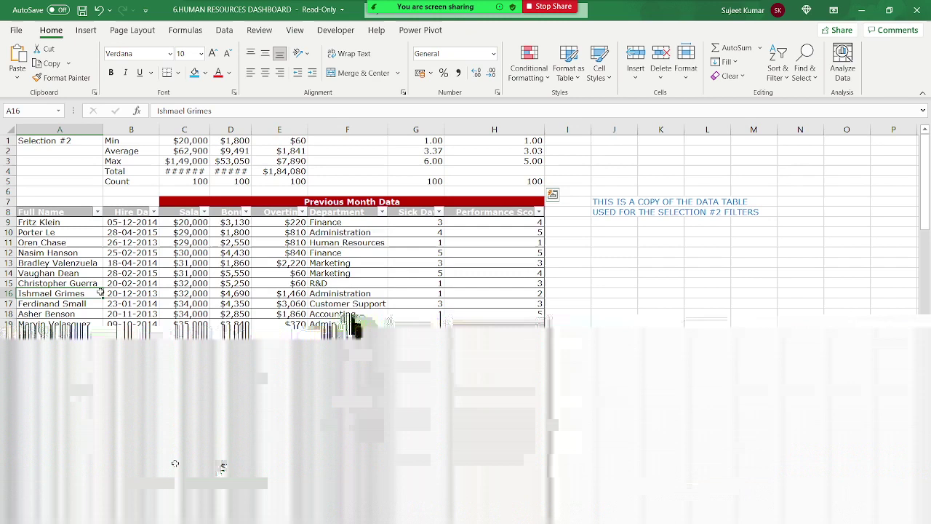
pyautogui.moveTo(355, 326); pyautogui.dragTo(332, 251)
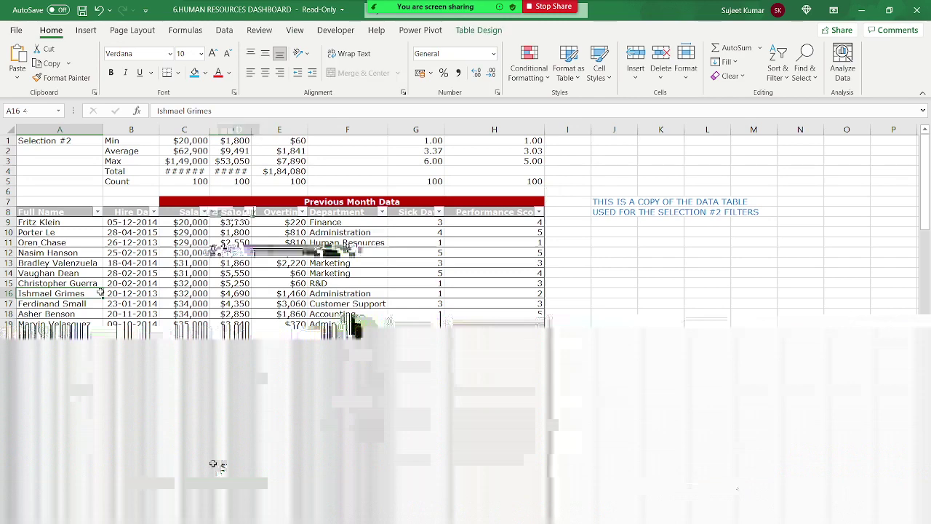
pyautogui.moveTo(355, 326); pyautogui.dragTo(206, 291)
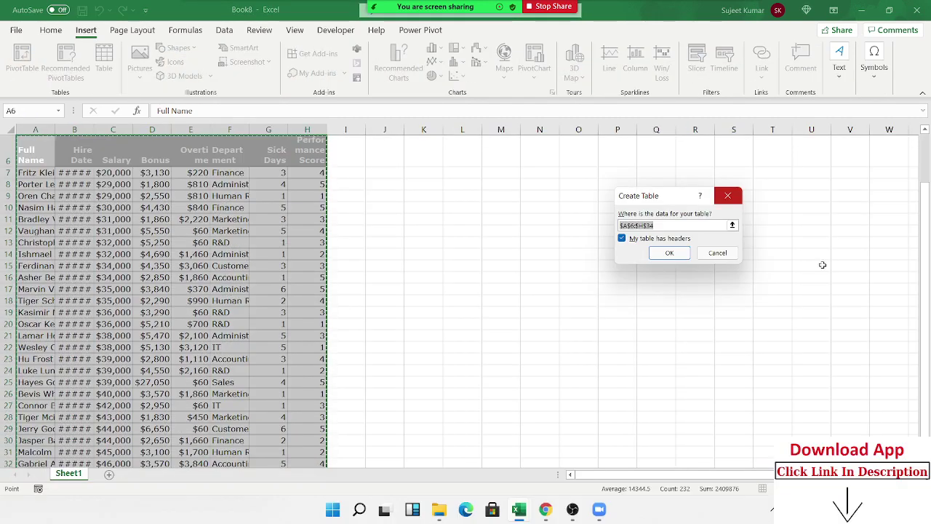
# Confirm Create Table so Book8's pasted range $A$6:$H$34 becomes a table with headers
pyautogui.press('Return')
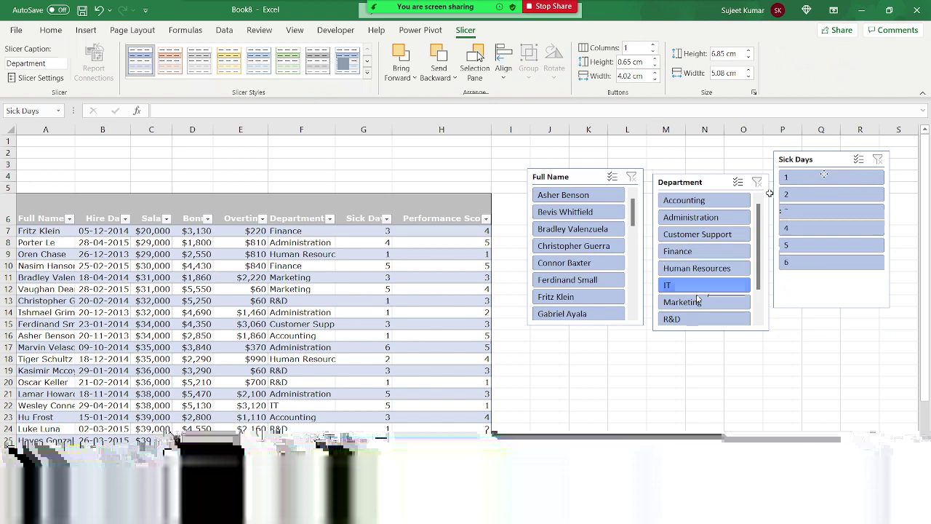
pyautogui.click(106, 155)
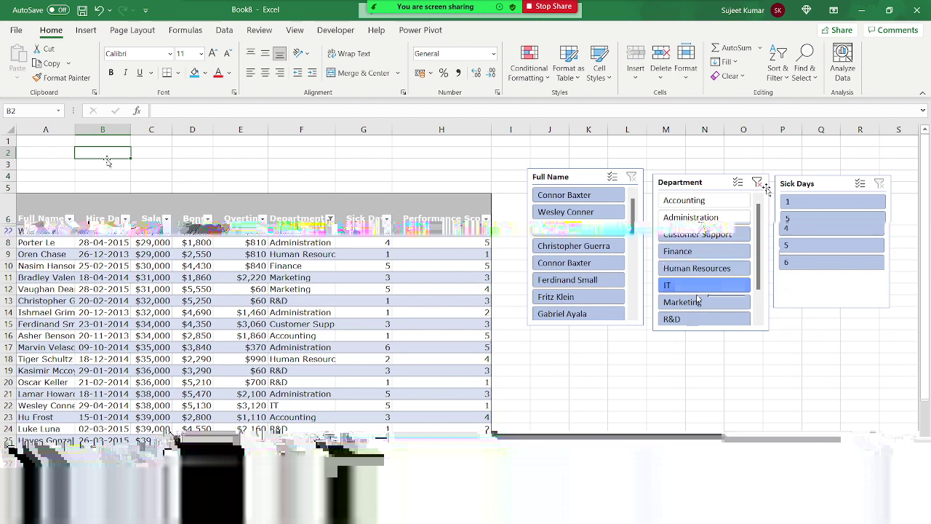
# Start the =SUBTOTAL formula in B1 for the Salary column total
pyautogui.write('=SUBTOTAL(')
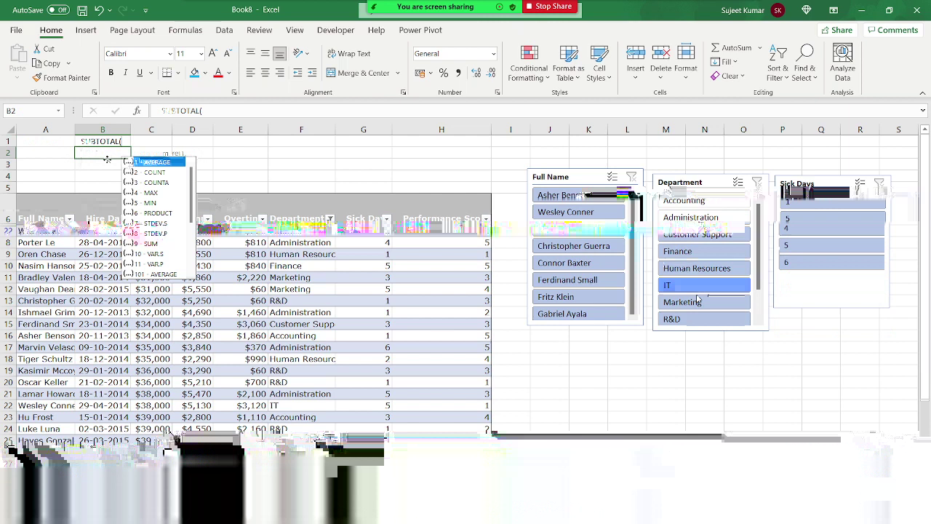
pyautogui.scroll(-1, 107, 159)
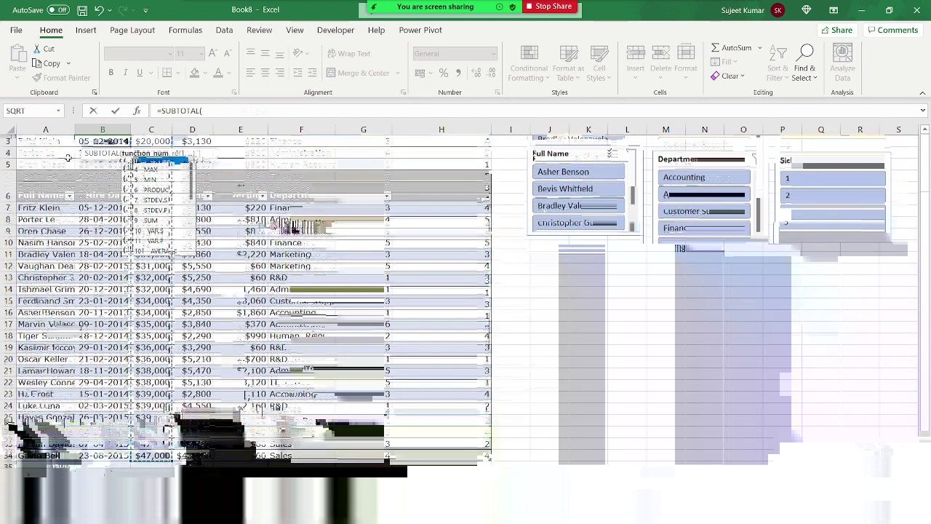
pyautogui.press('BackSpace')
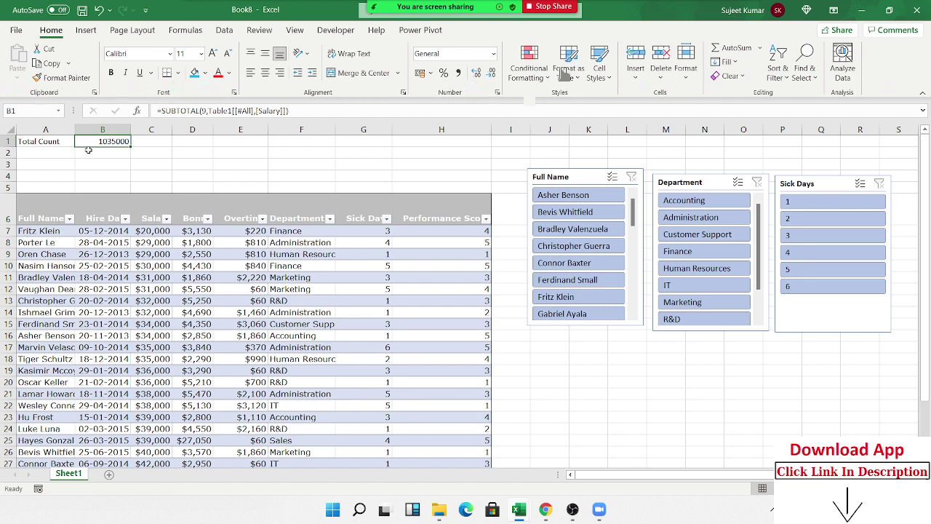
# Filter the table to IT in the Department slicer and open the Total Count formula for editing
pyautogui.click(668, 284)
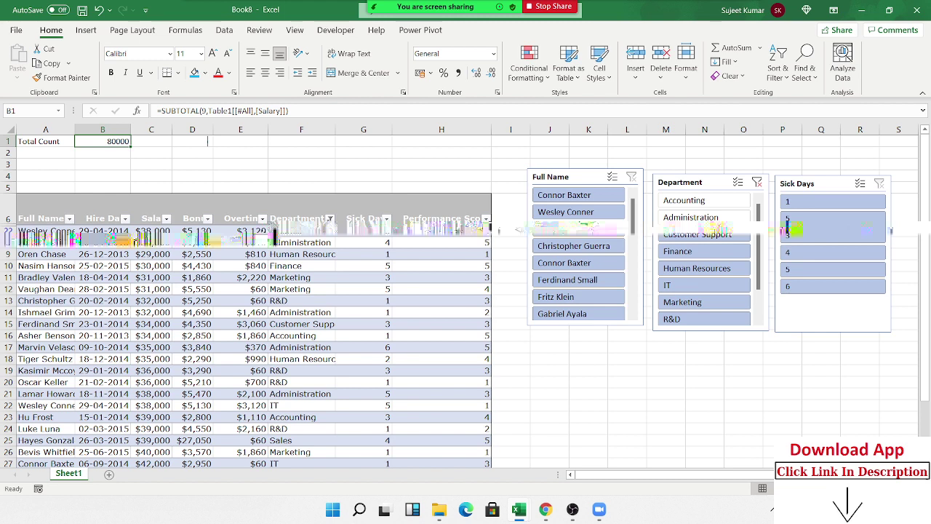
pyautogui.press('F2')
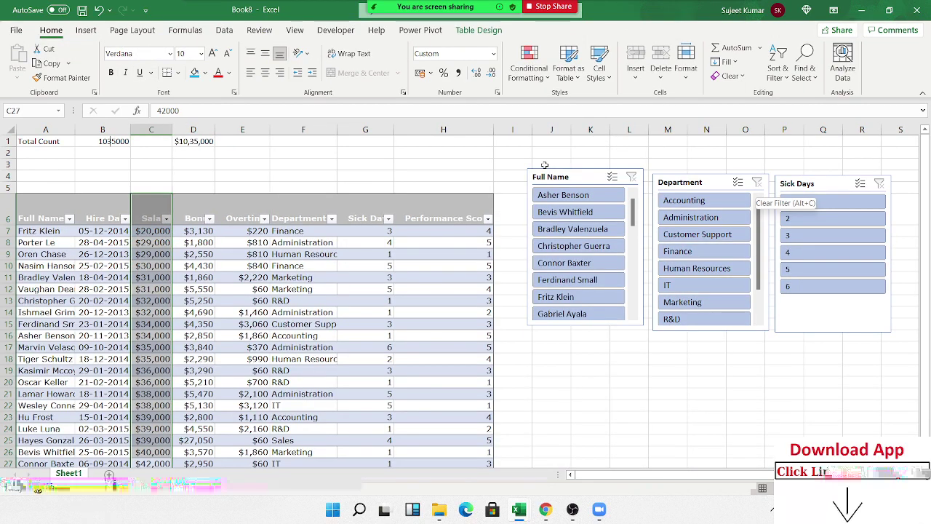
pyautogui.doubleClick(110, 141)
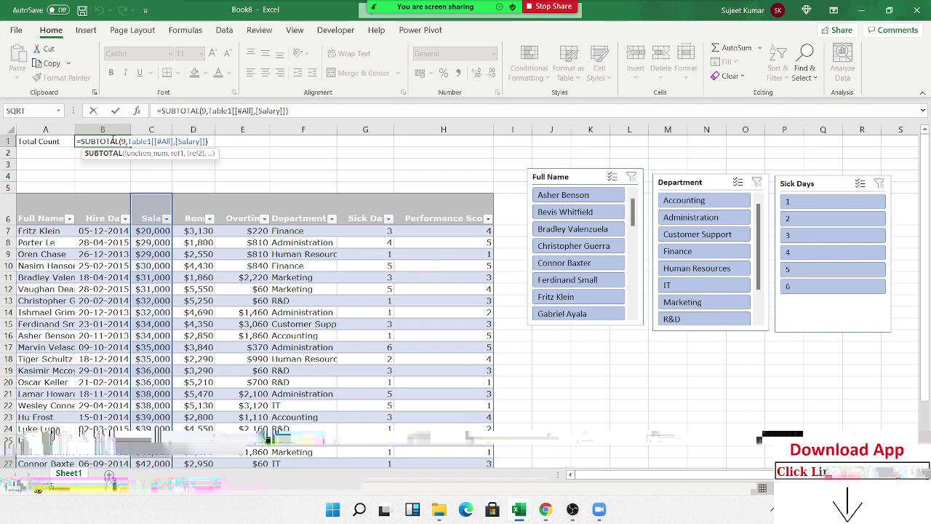
pyautogui.doubleClick(113, 141)
pyautogui.write('=ag')
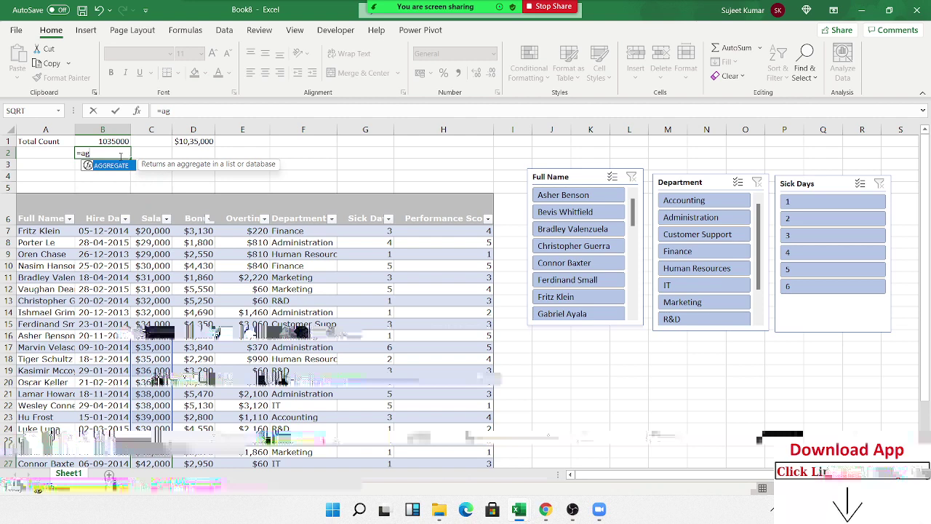
pyautogui.press('Tab')
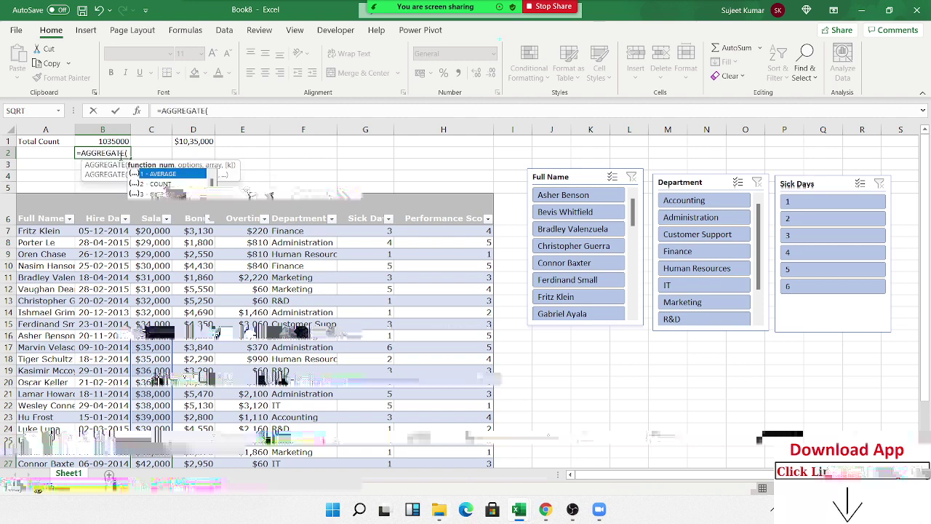
pyautogui.press('Escape')
pyautogui.moveTo(518, 509)
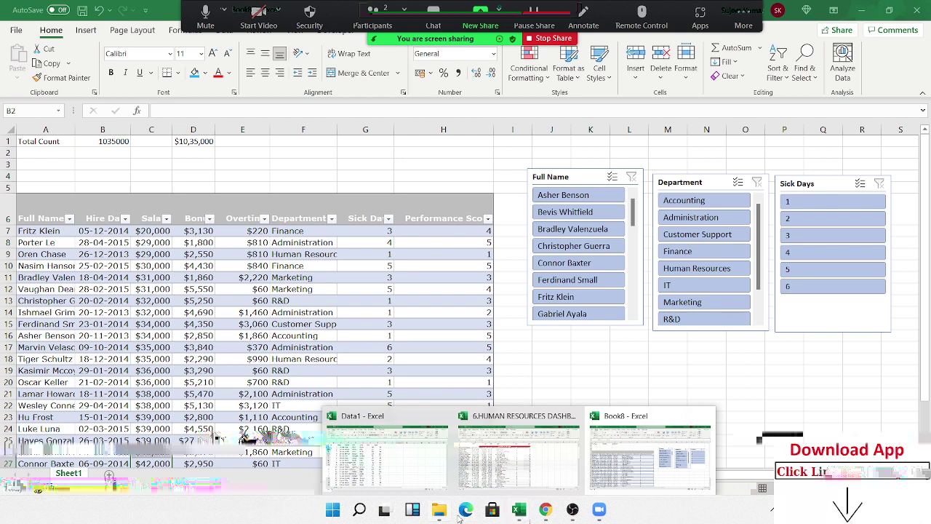
# Switch back to the HR Dashboard workbook and move from the Dashboard sheet to the statistics sheet
pyautogui.click(481, 465)
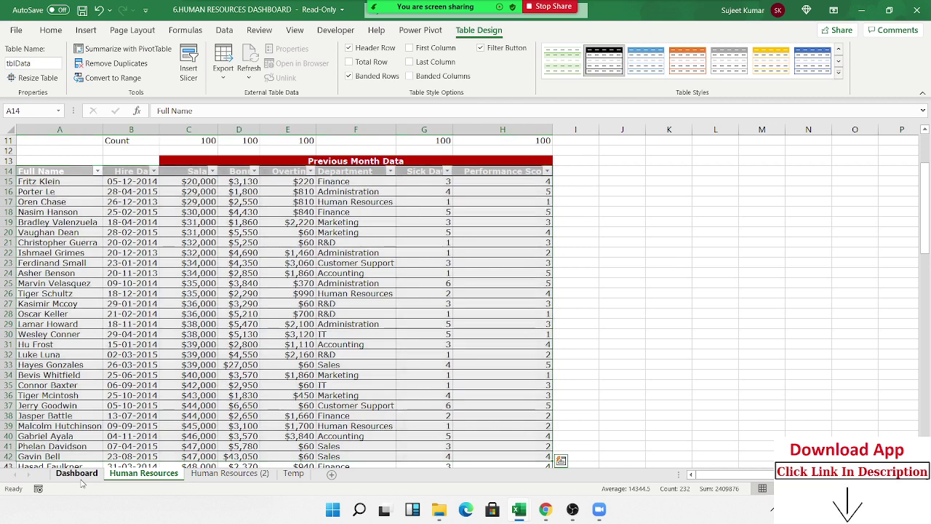
pyautogui.click(77, 473)
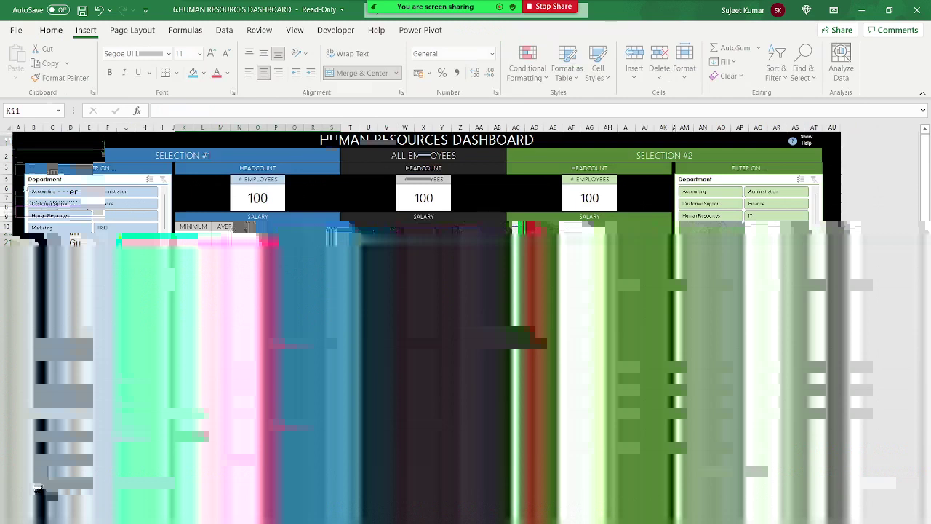
pyautogui.hotkey('ctrl', 'pagedown')
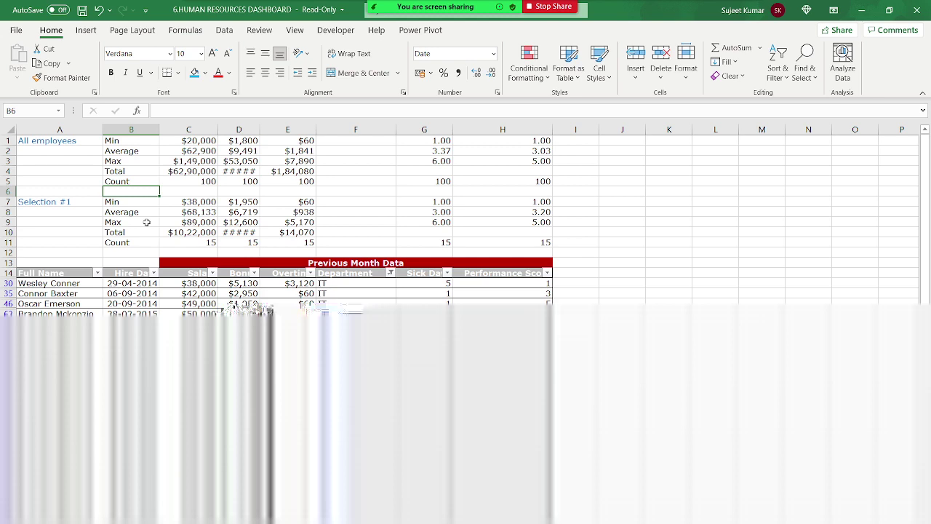
# Go to the top of the statistics sheet and begin =AGGREGATE( in cell J3
pyautogui.hotkey('ctrl', 'Home')
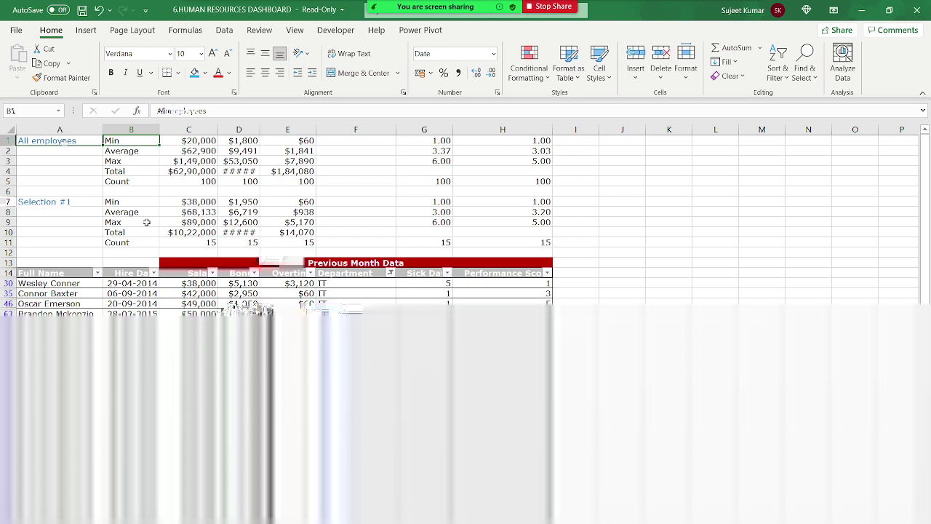
pyautogui.click(65, 142)
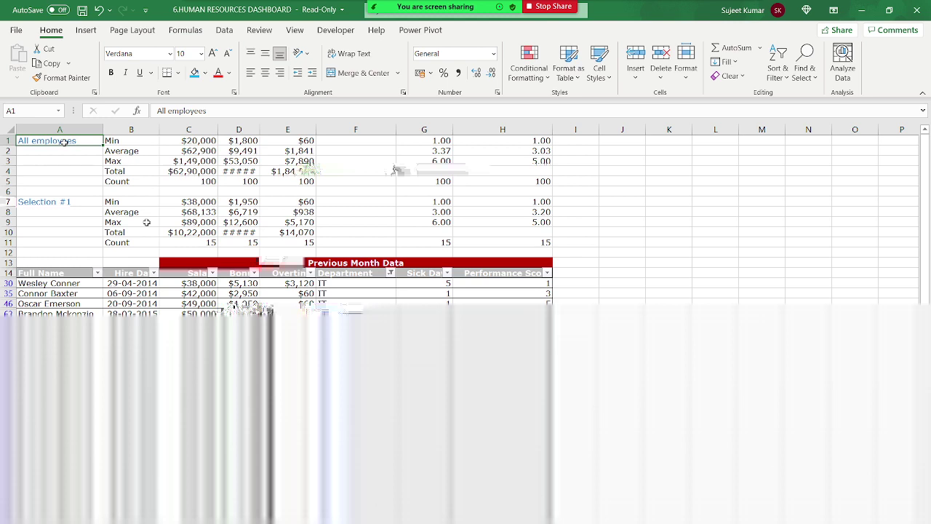
pyautogui.click(640, 164)
pyautogui.write('=AGGREGATE(')
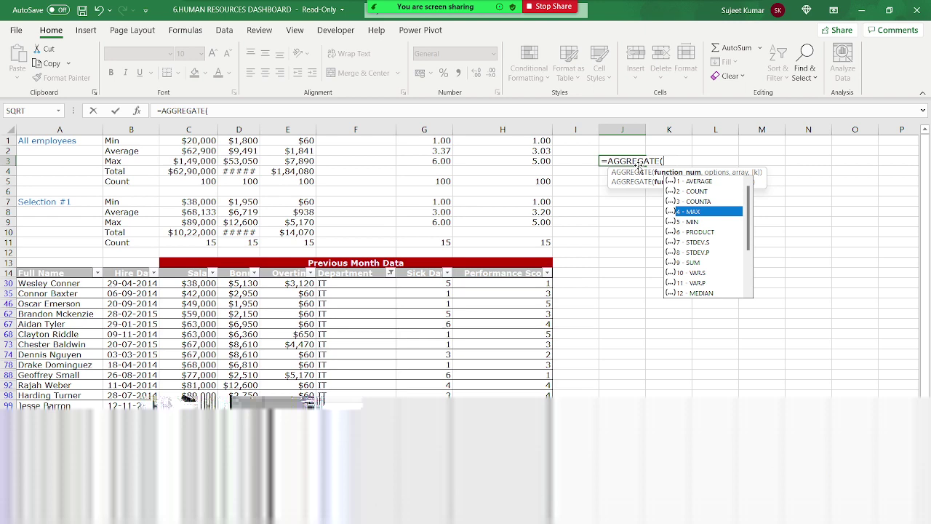
# Complete =AGGREGATE(5,4,D14:D111) in J3 to return the minimum Bonus of 1800
pyautogui.write('5,4')
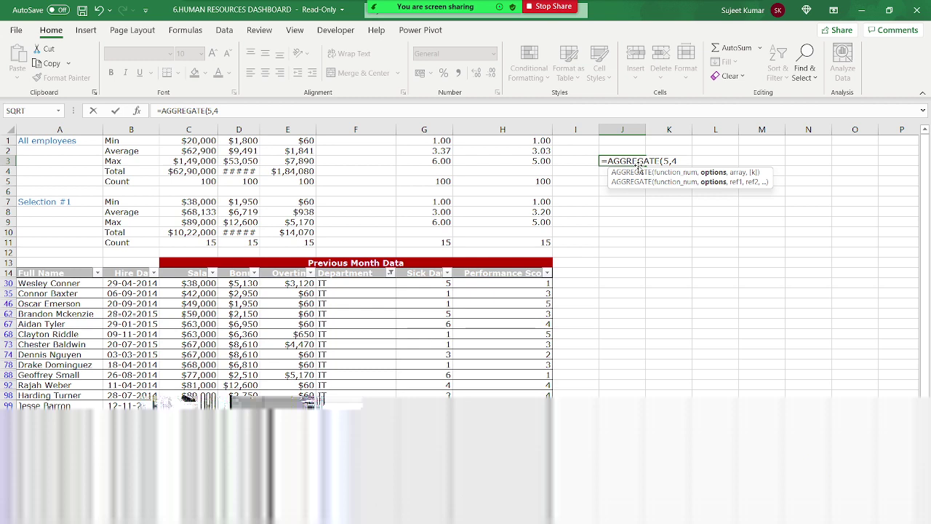
pyautogui.write(',D14:D111)')
pyautogui.hotkey('ctrl', 'Return')
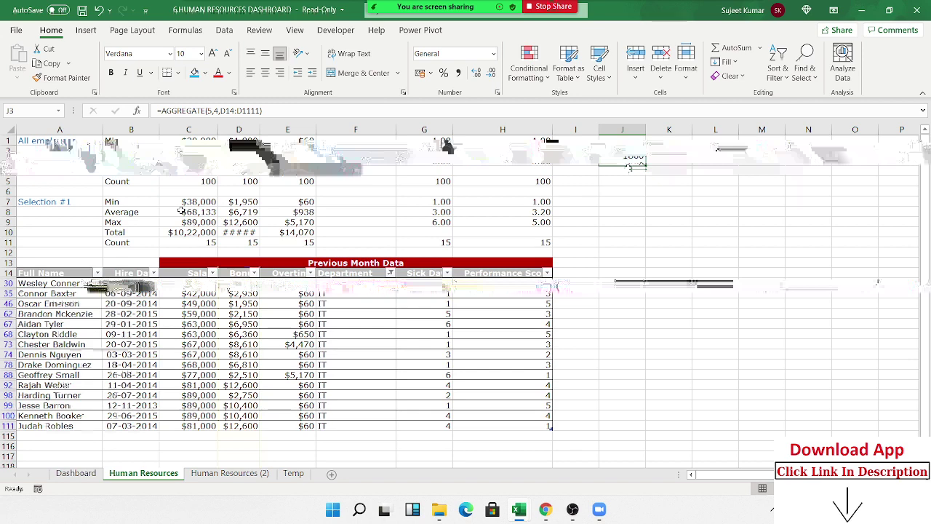
pyautogui.click(390, 273)
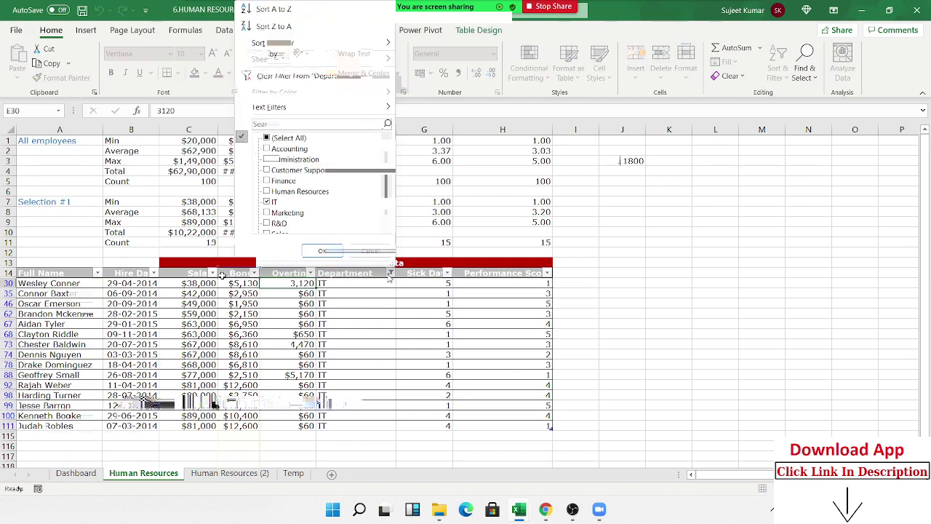
# Clear the table filter and select the Min-to-Max salary, bonus and overtime statistics in C1:E3
pyautogui.click(213, 273)
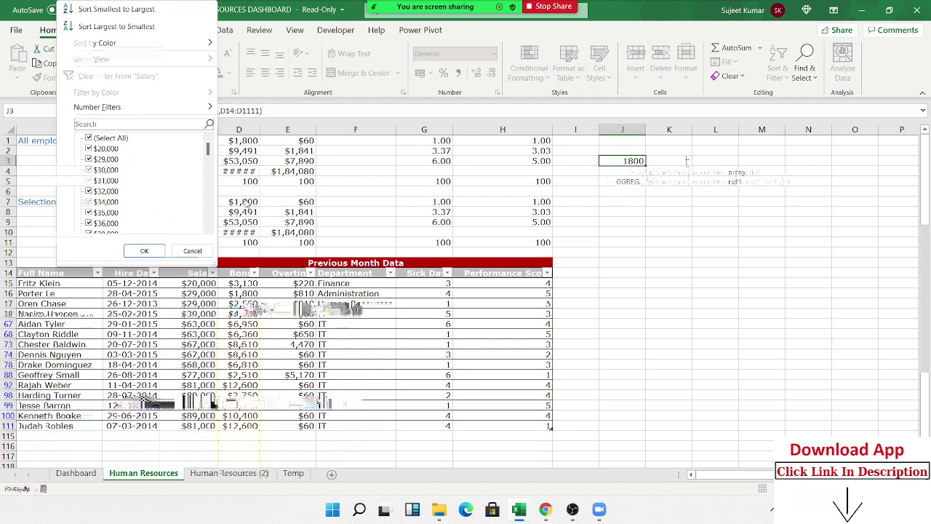
pyautogui.moveTo(240, 141); pyautogui.dragTo(278, 156)
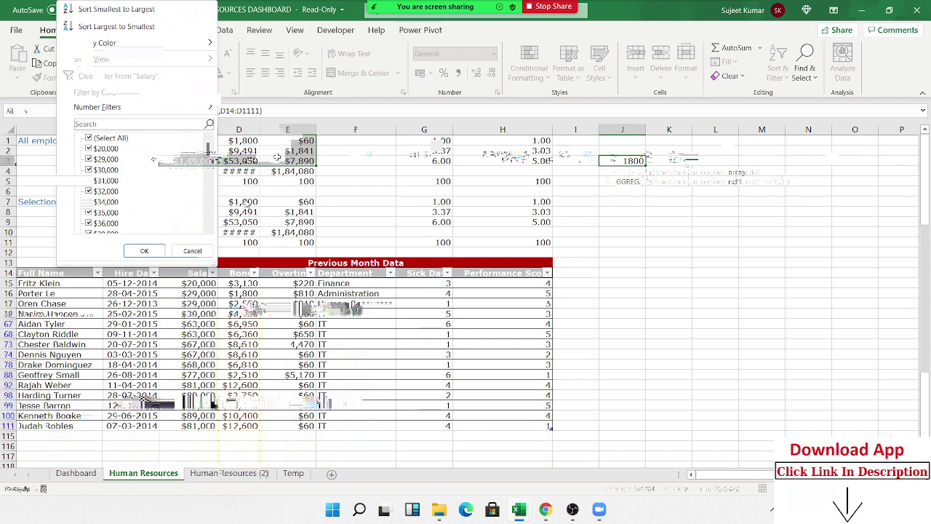
pyautogui.moveTo(188, 140); pyautogui.dragTo(287, 161)
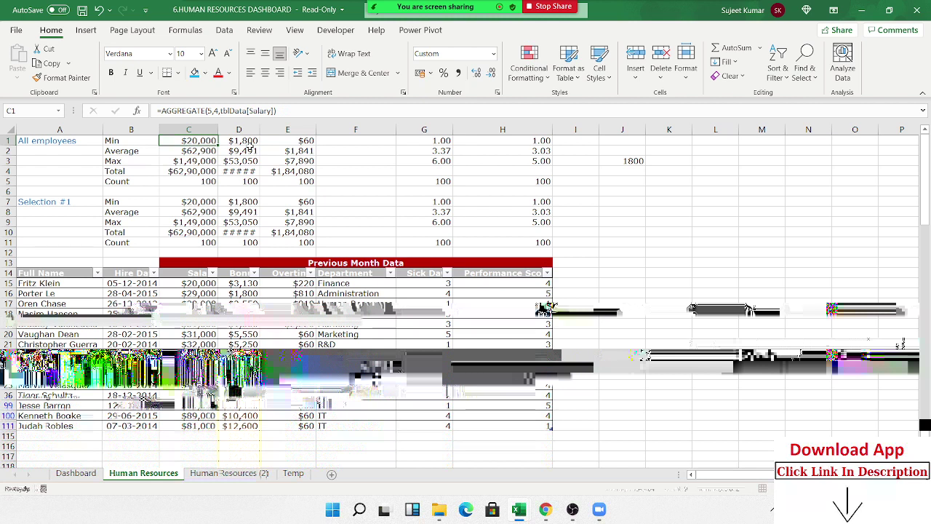
# Change the Selection #1 minimum-salary AGGREGATE option to 5 so hidden rows are ignored
pyautogui.press('Left')
pyautogui.press('Down')
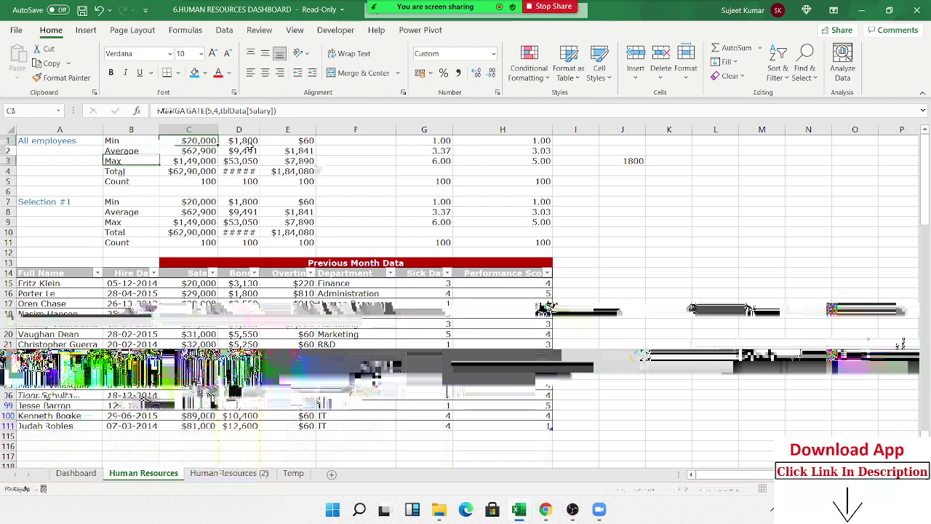
pyautogui.press('Down')
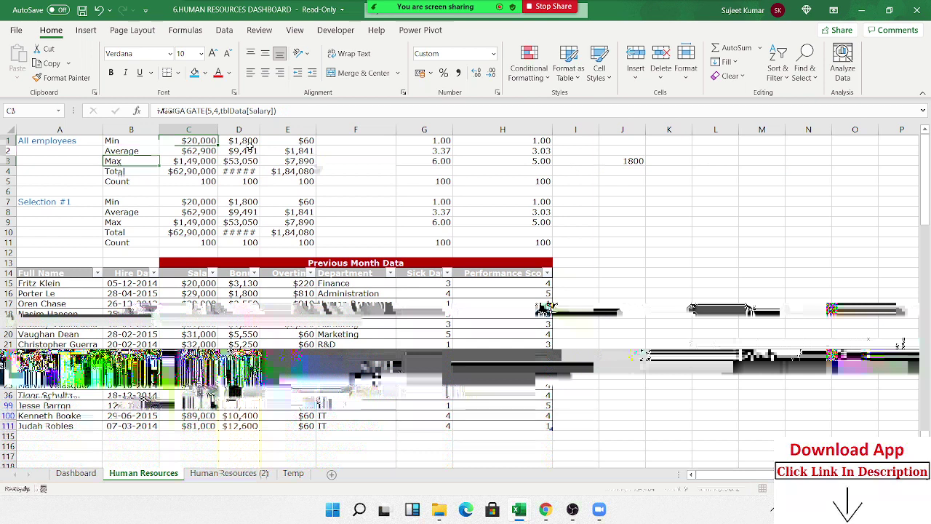
pyautogui.press('Down')
pyautogui.press('Left')
pyautogui.press('Down')
pyautogui.press('Down')
pyautogui.press('Down')
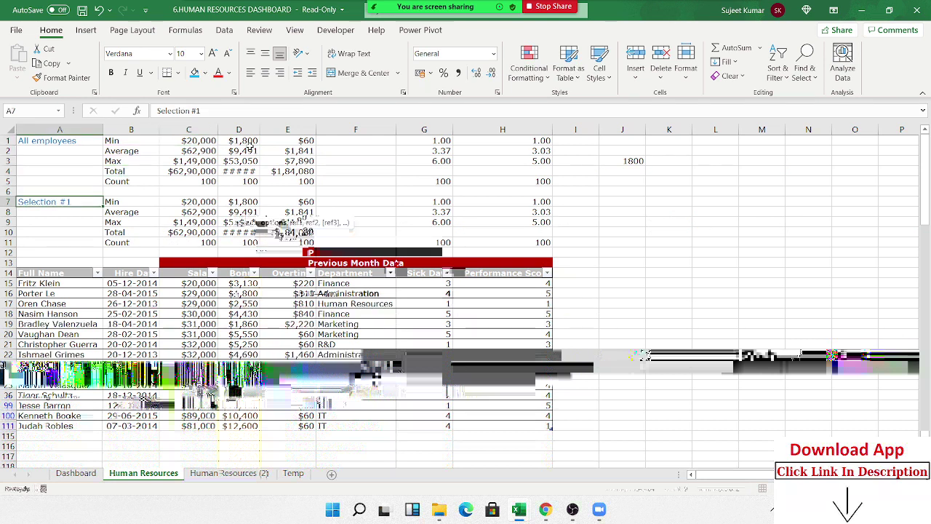
pyautogui.doubleClick(188, 140)
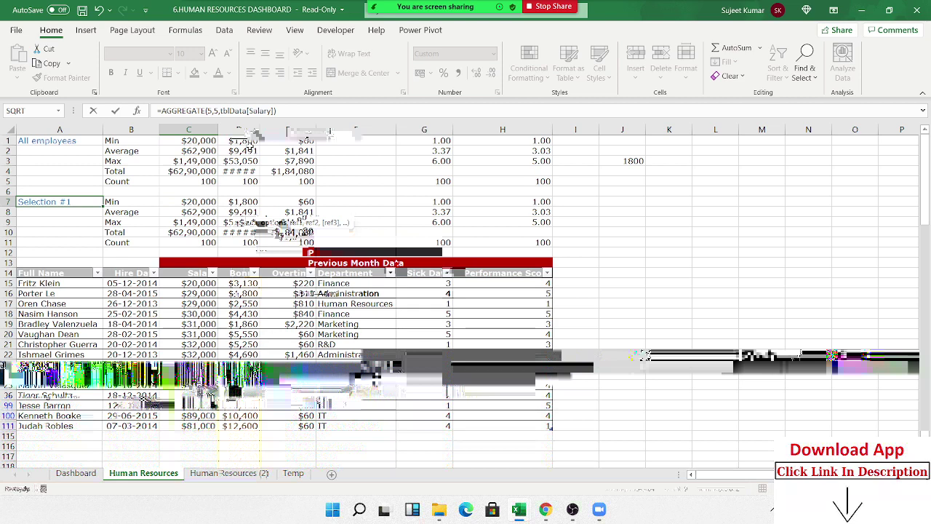
pyautogui.hotkey('ctrl', 'Return')
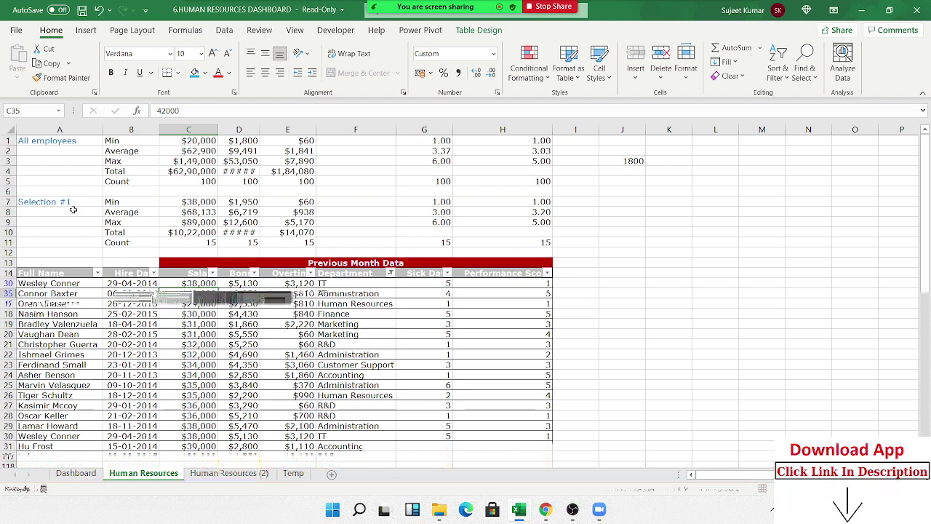
# Select the Selection #1 statistics block B7:H11 and review its minimum-salary AGGREGATE formula
pyautogui.click(131, 202)
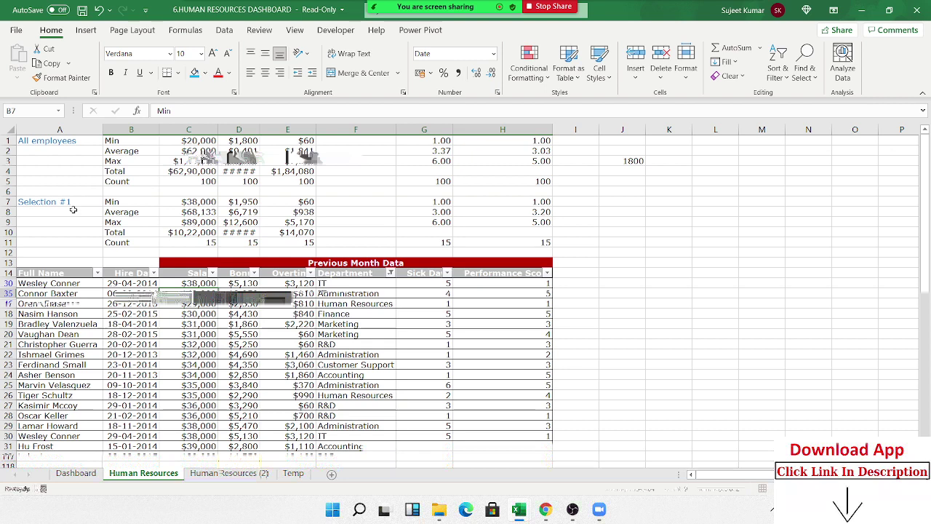
pyautogui.moveTo(131, 201); pyautogui.dragTo(509, 243)
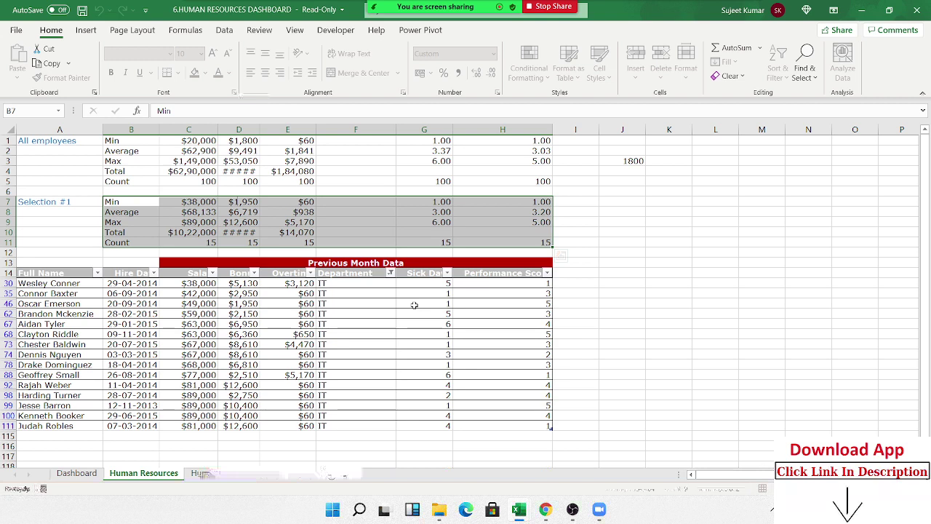
pyautogui.doubleClick(188, 202)
pyautogui.moveTo(188, 202); pyautogui.dragTo(473, 231)
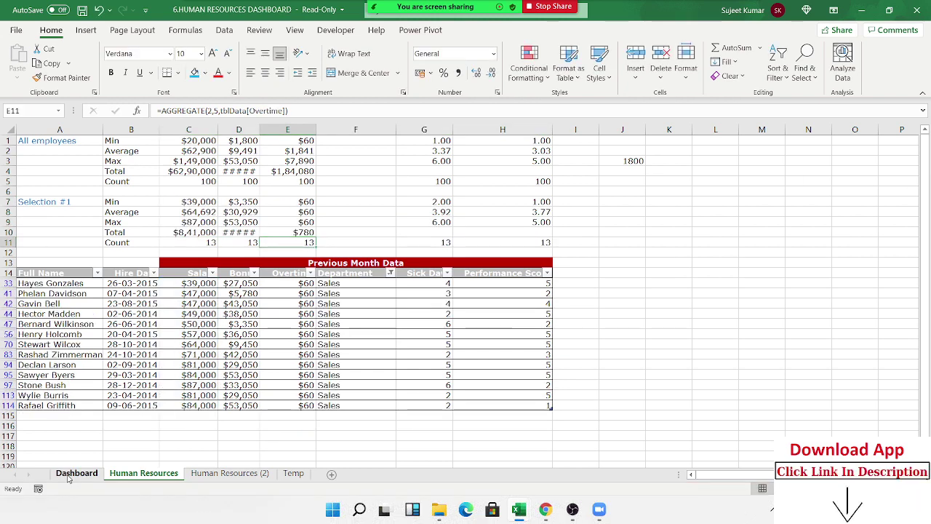
# Check which sheet cells the Dashboard figures link to, then open the Finance-filtered Human Resources (2) sheet
pyautogui.click(73, 474)
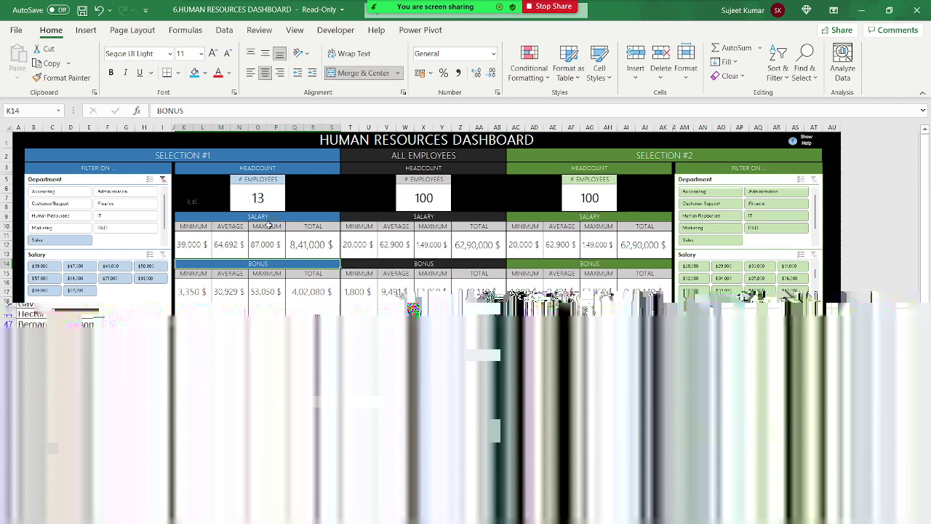
pyautogui.hotkey('ctrl', 'pagedown')
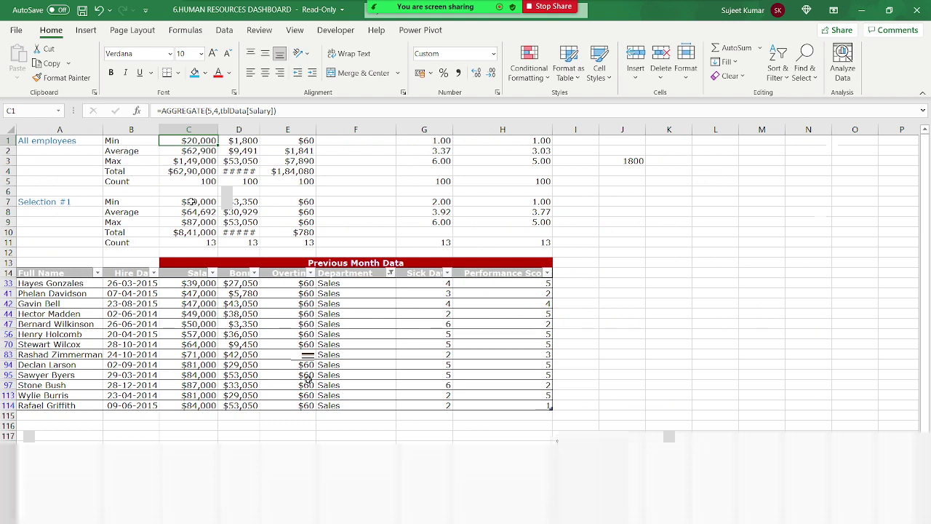
pyautogui.hotkey('ctrl', 'pageup')
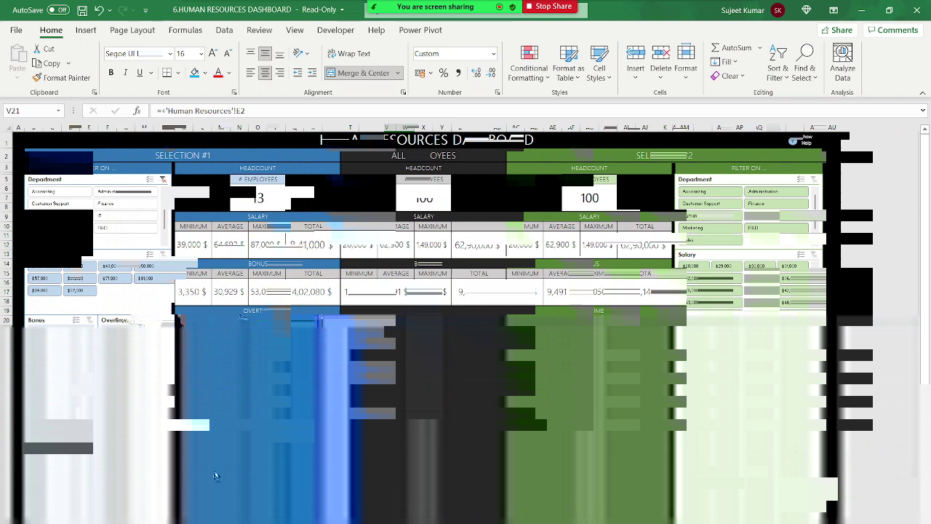
pyautogui.click(791, 217)
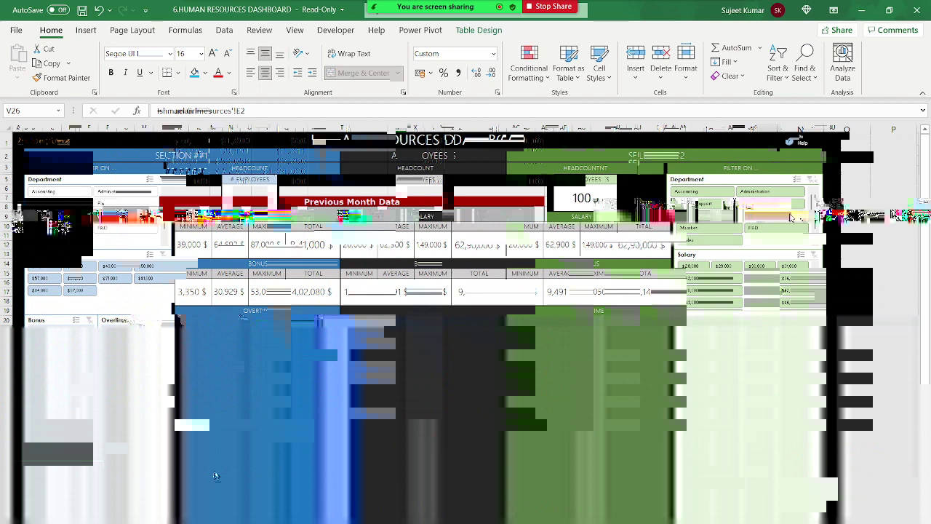
pyautogui.click(216, 476)
pyautogui.click(248, 473)
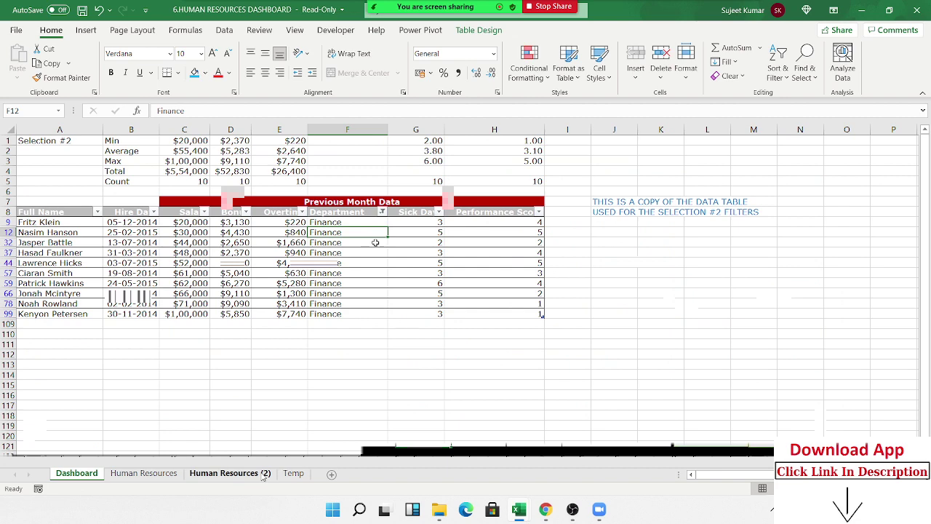
# Return to the Dashboard to see Selection #2's 10 Finance employees averaging $55,400
pyautogui.hotkey('ctrl', 'pageup')
pyautogui.hotkey('ctrl', 'pageup')
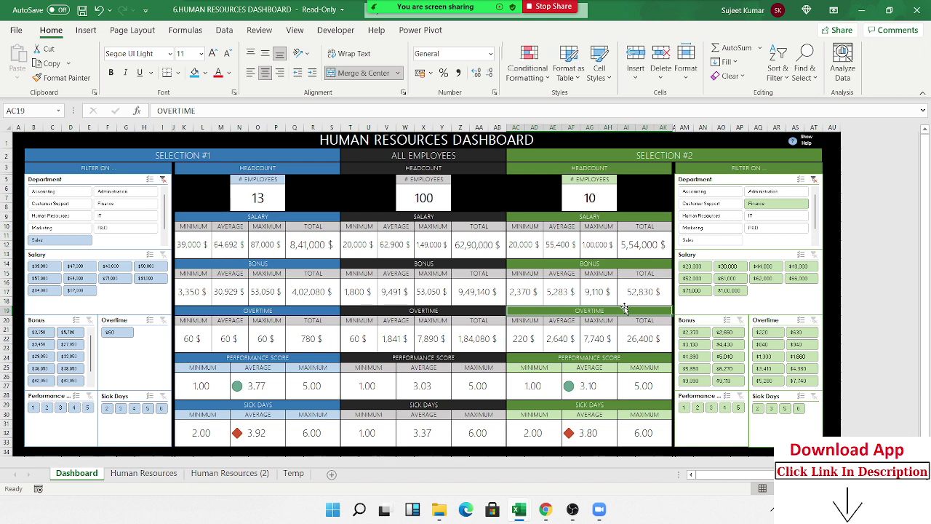
# Select the all-employees overtime total cell to check its source
pyautogui.click(486, 346)
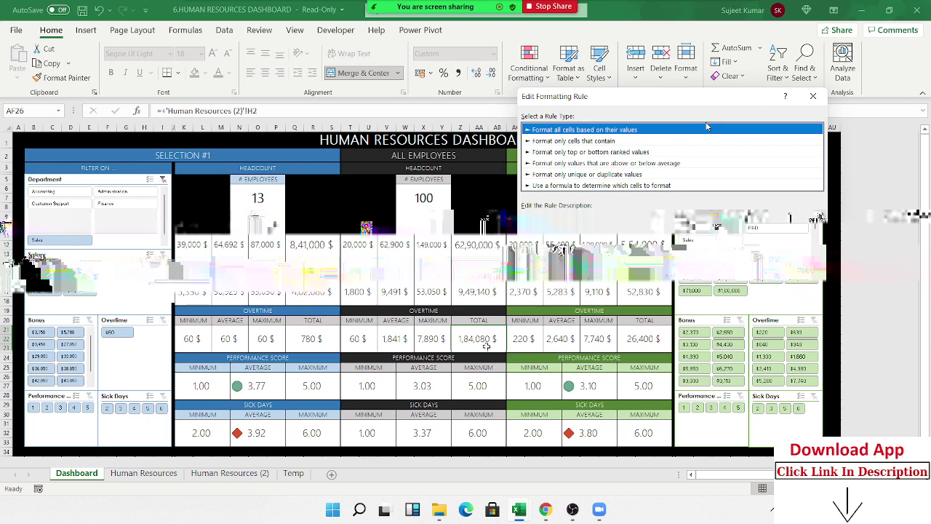
# Review the Selection #2 icon rule, accept it unchanged, close the Rules Manager, and select the sick-days average
pyautogui.moveTo(706, 126); pyautogui.dragTo(803, 125)
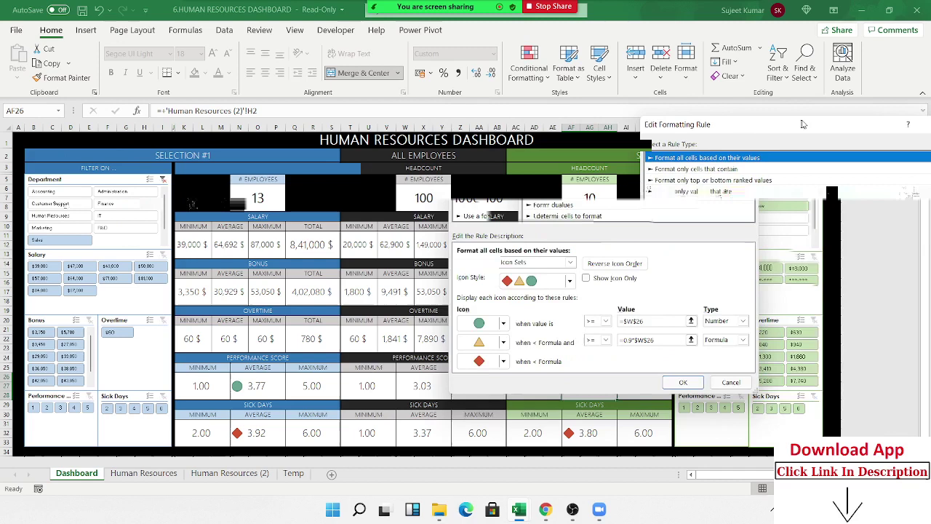
pyautogui.moveTo(803, 125); pyautogui.dragTo(200, 114)
pyautogui.click(311, 320)
pyautogui.click(830, 301)
pyautogui.click(594, 432)
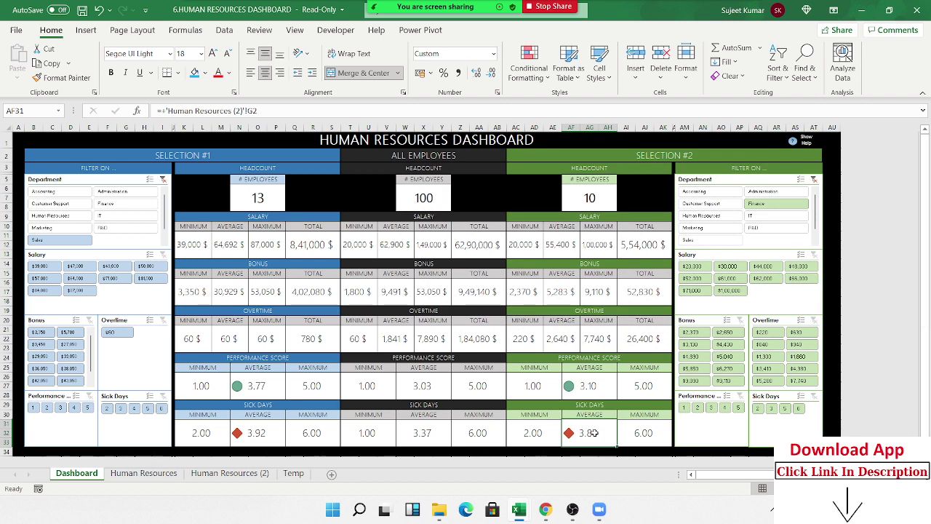
pyautogui.click(422, 386)
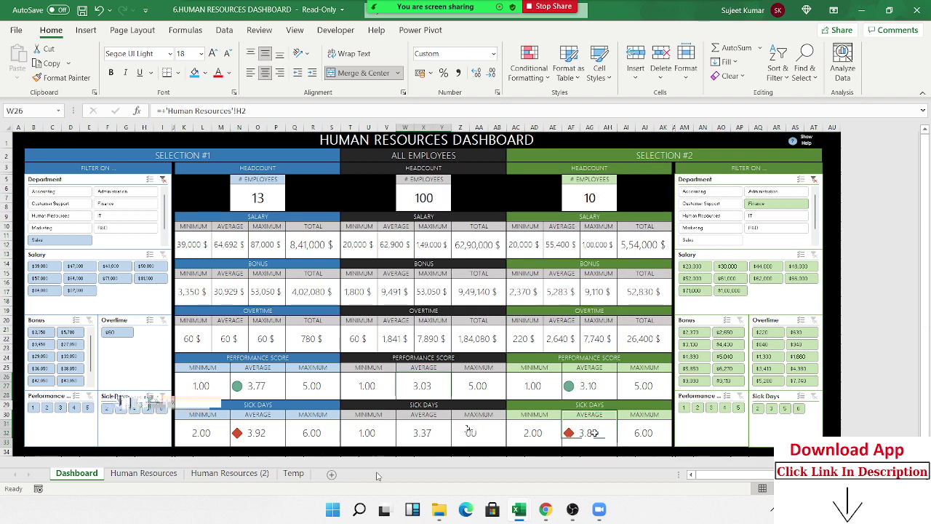
pyautogui.click(423, 433)
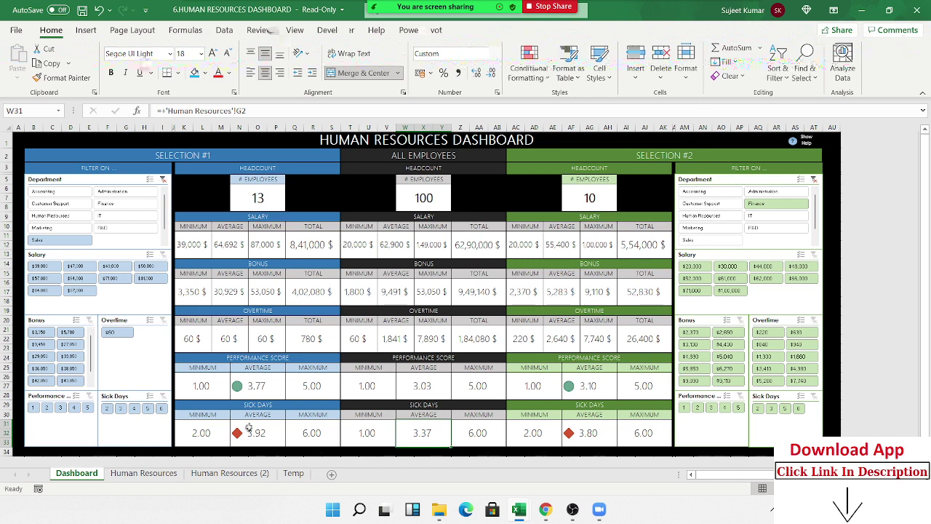
pyautogui.click(248, 428)
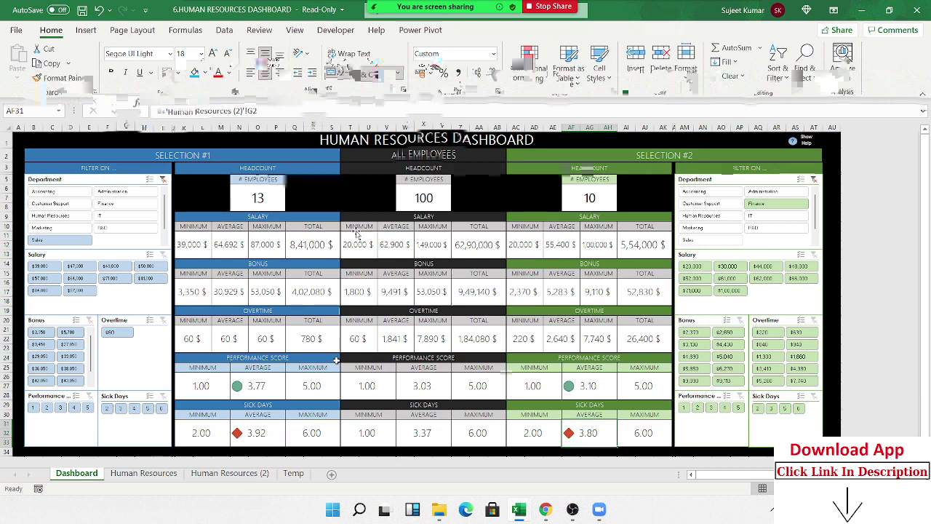
# Check the Selection #2 salary cell's source, then close the workbook without saving and switch to Chrome
pyautogui.click(536, 250)
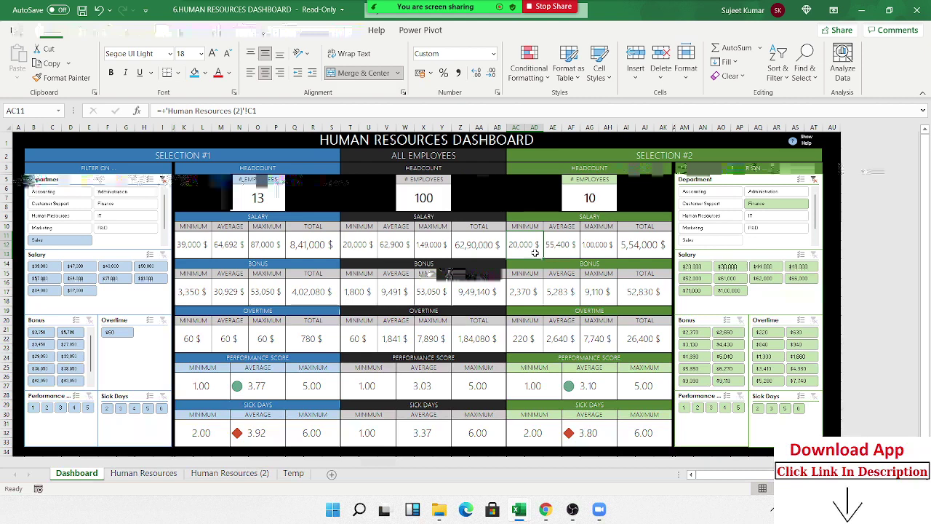
pyautogui.click(917, 10)
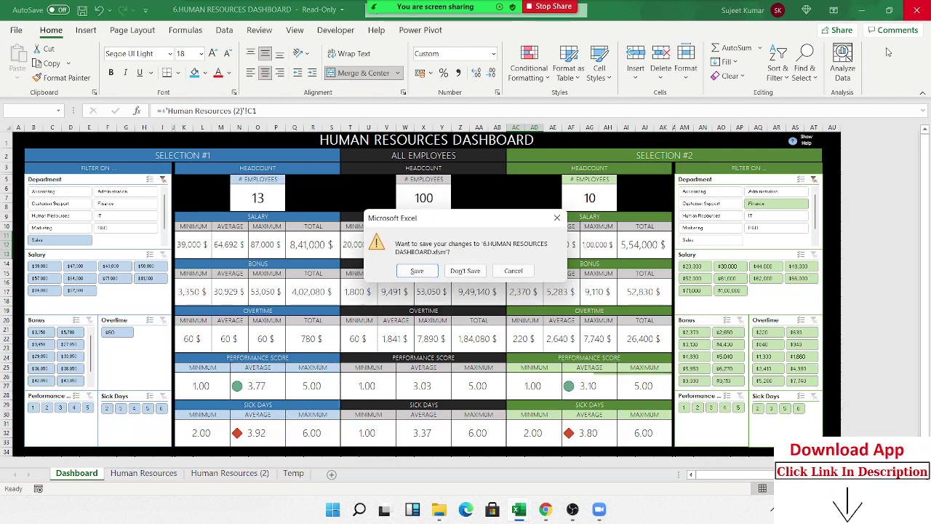
pyautogui.press('n')
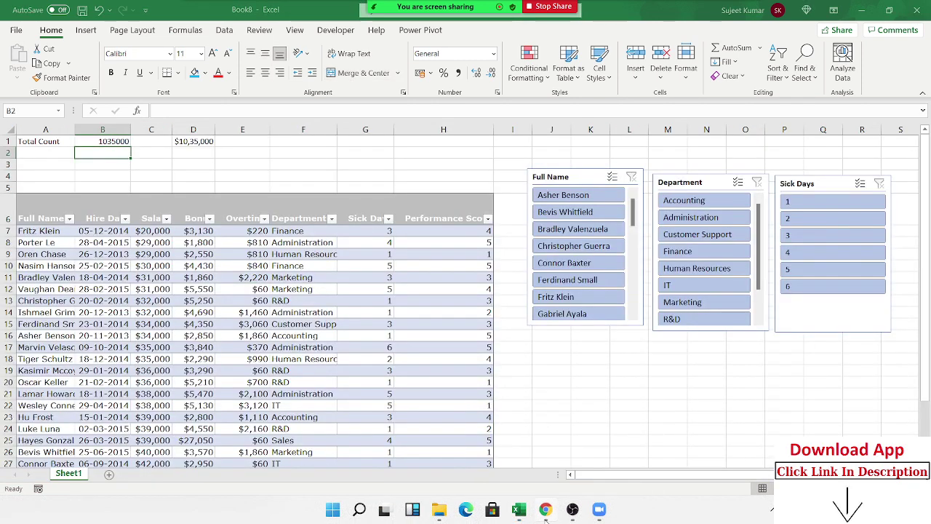
pyautogui.click(546, 510)
# Start a new Gmail message addressed to the chosen contact from the suggestions
pyautogui.click(118, 11)
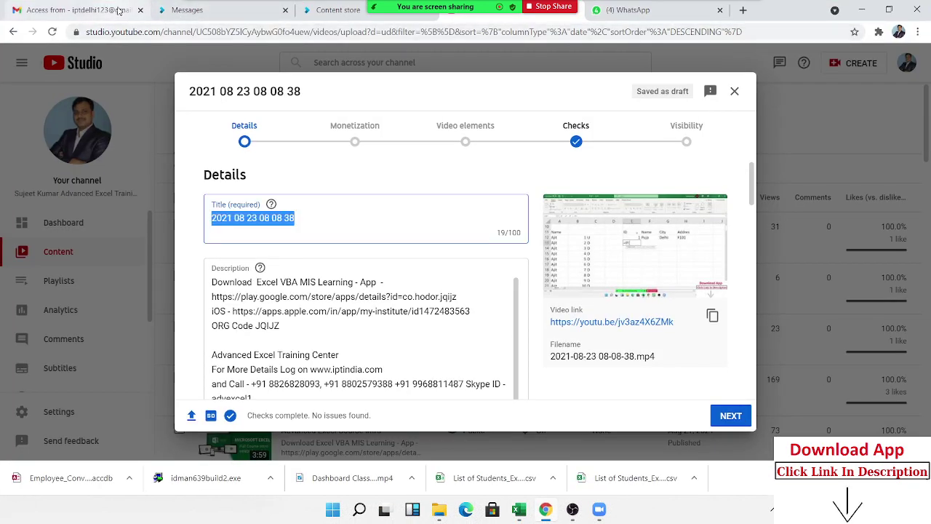
pyautogui.scroll(3, 587, 187)
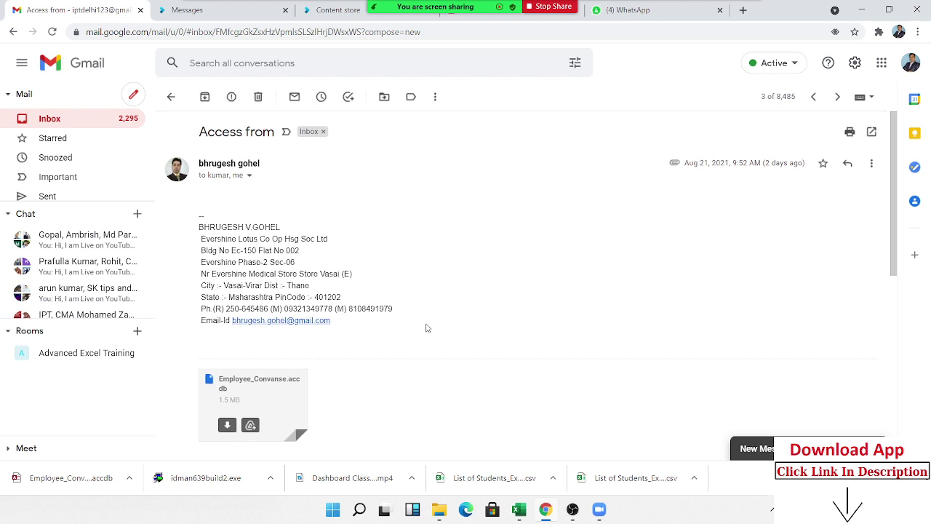
pyautogui.click(131, 96)
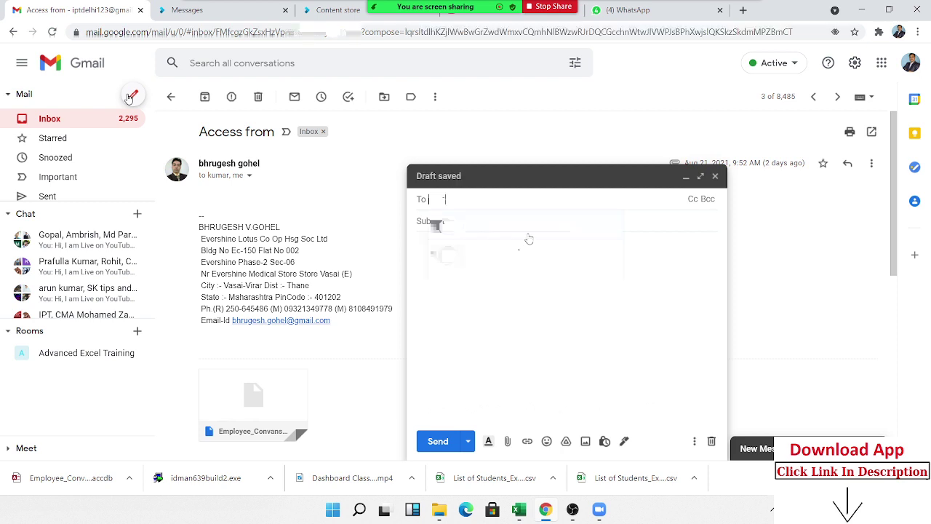
pyautogui.write('rupe')
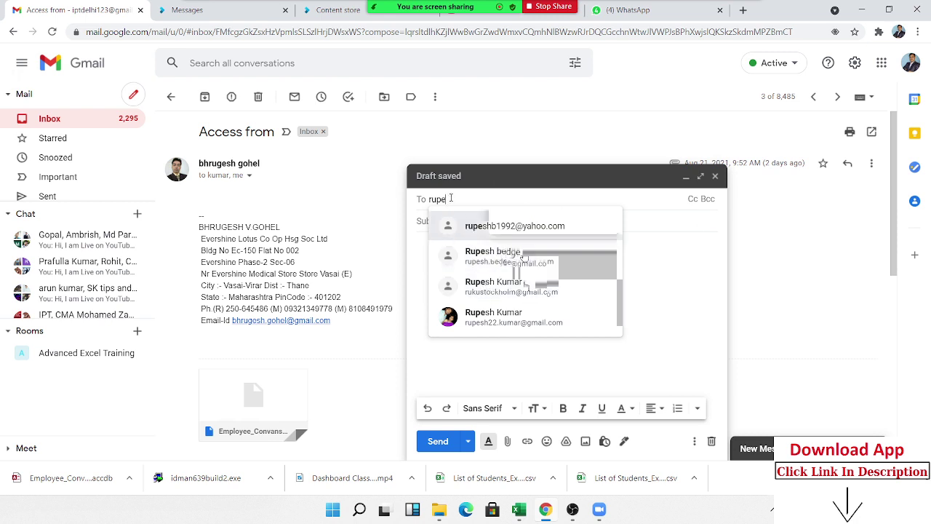
pyautogui.press('Down')
pyautogui.press('Return')
pyautogui.doubleClick(459, 200)
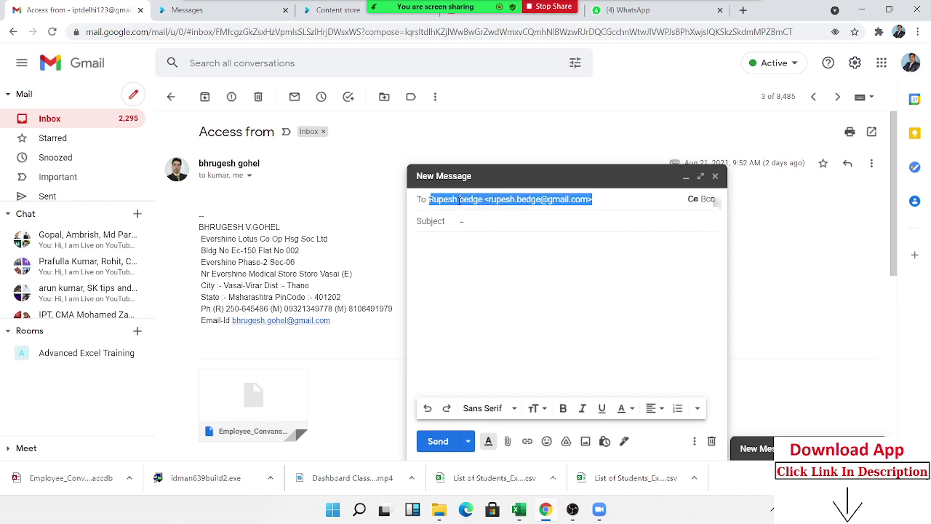
pyautogui.press('BackSpace')
pyautogui.write('ru')
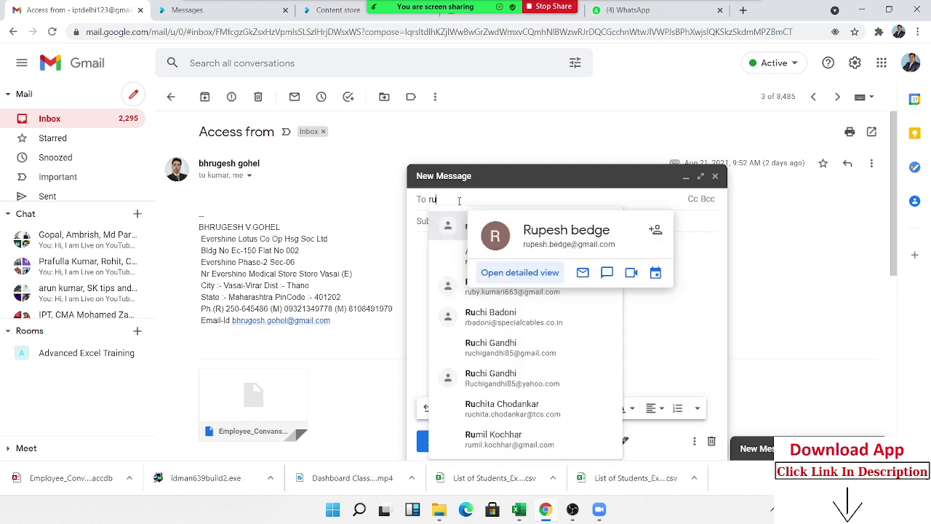
pyautogui.write('p')
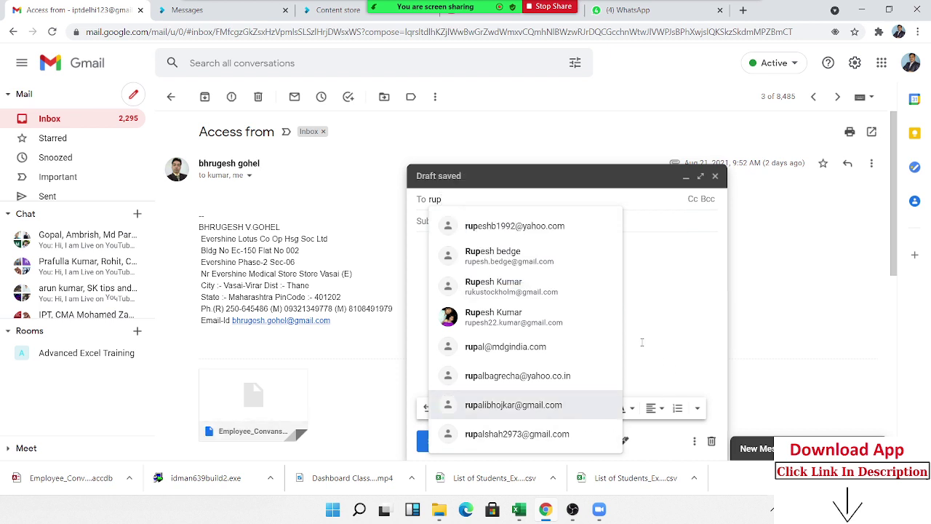
pyautogui.click(508, 234)
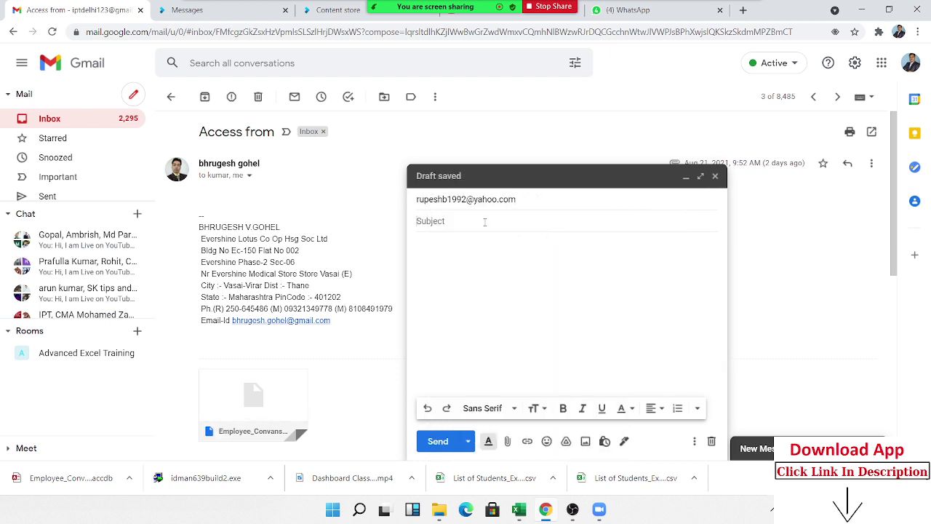
# Give the message the subject 'File' and begin attaching a file from the computer
pyautogui.write('File')
pyautogui.click(623, 195)
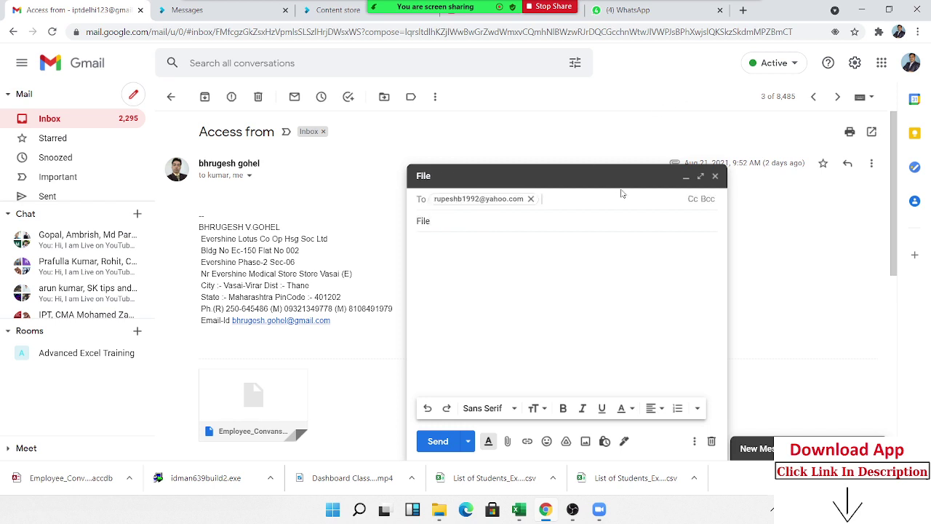
pyautogui.press('Tab')
pyautogui.press('Tab')
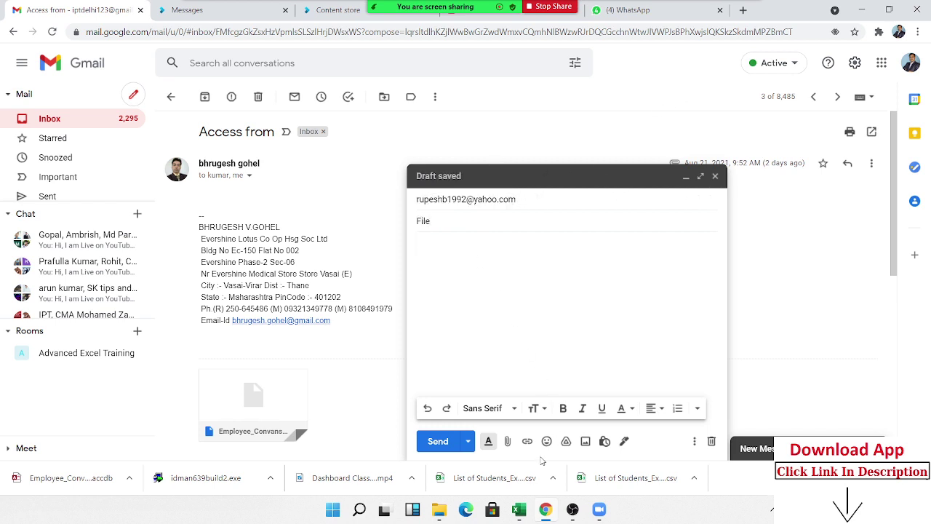
pyautogui.click(506, 441)
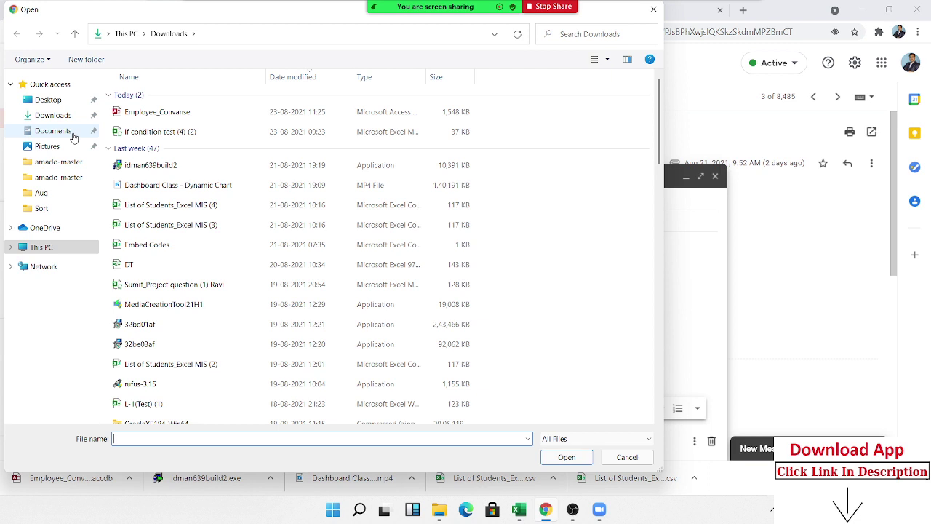
# Attach 6.HUMAN RESOURCES DASHBOARD from Network > DESKTOP-U8DPL8C > d > 2nd PC > Local Disk > Disk 3 > 3.Dashboard
pyautogui.click(40, 267)
pyautogui.click(182, 111)
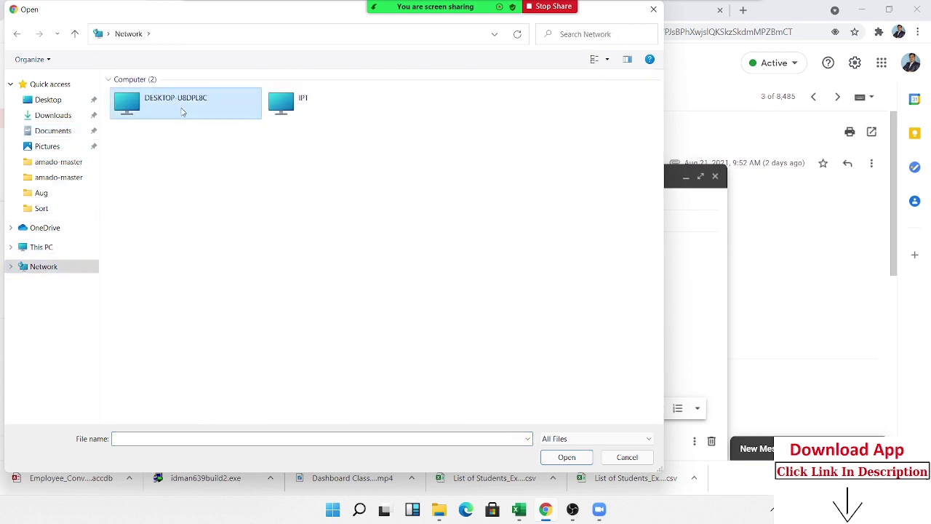
pyautogui.doubleClick(181, 111)
pyautogui.click(143, 101)
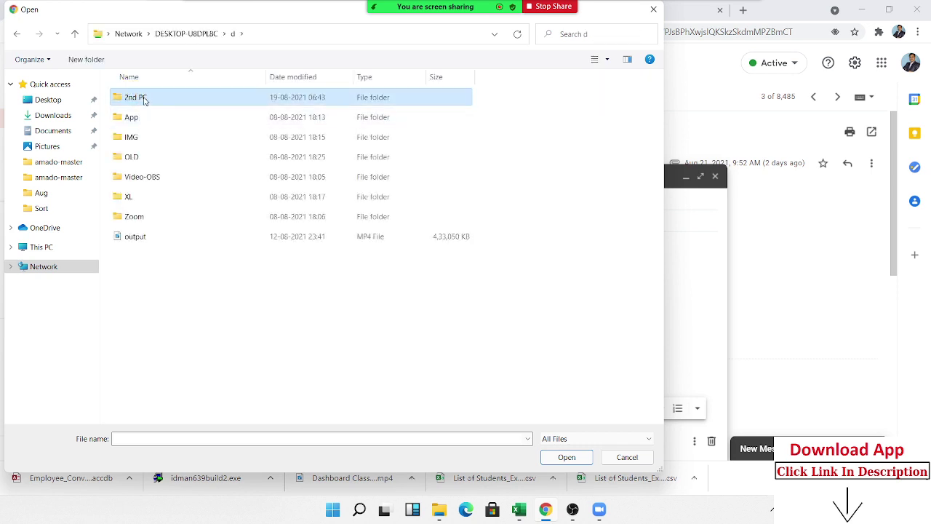
pyautogui.doubleClick(144, 101)
pyautogui.doubleClick(145, 99)
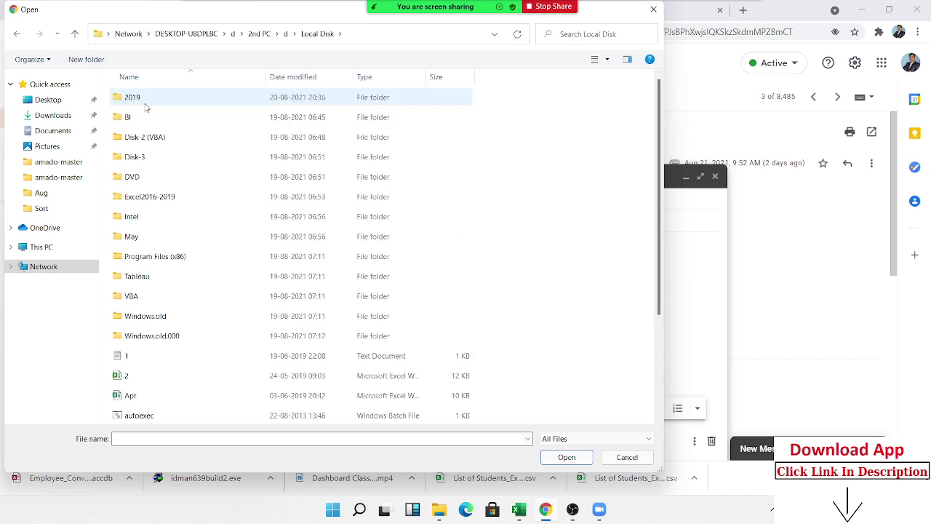
pyautogui.doubleClick(146, 156)
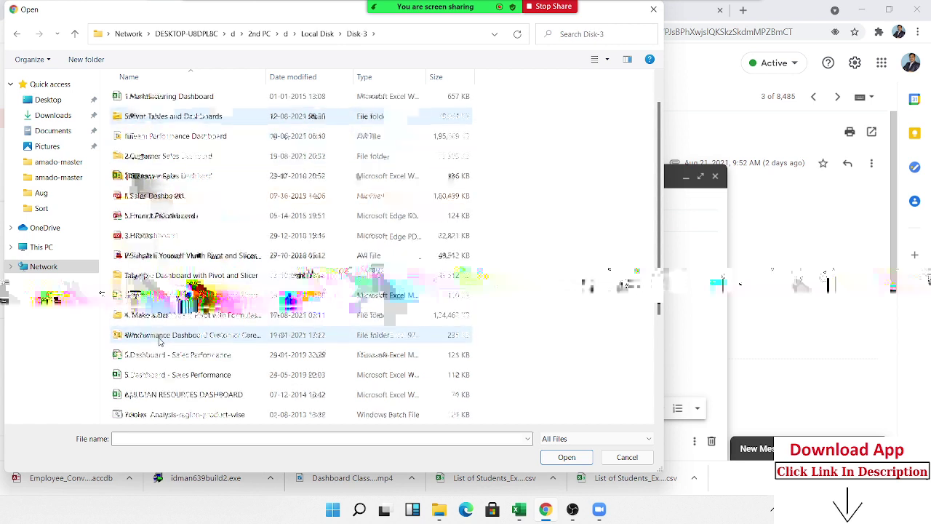
pyautogui.doubleClick(160, 341)
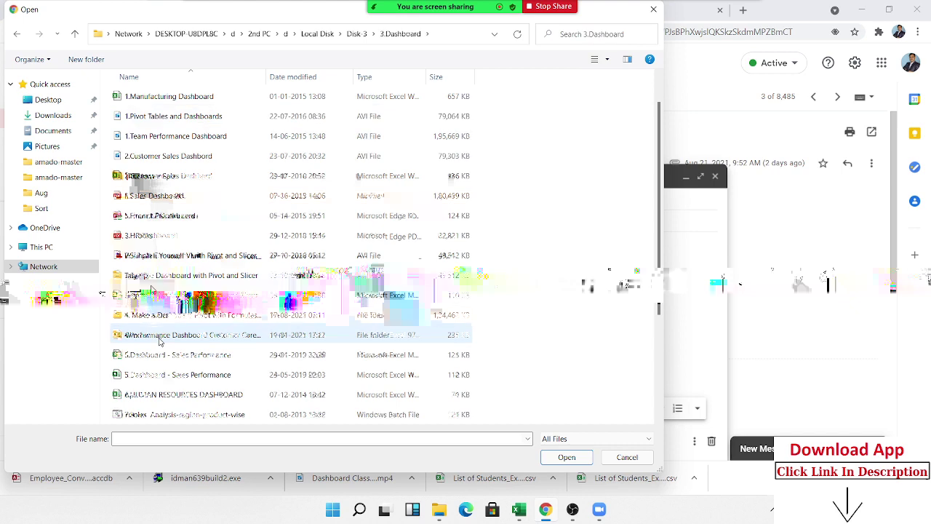
pyautogui.scroll(-1, 160, 342)
pyautogui.click(172, 219)
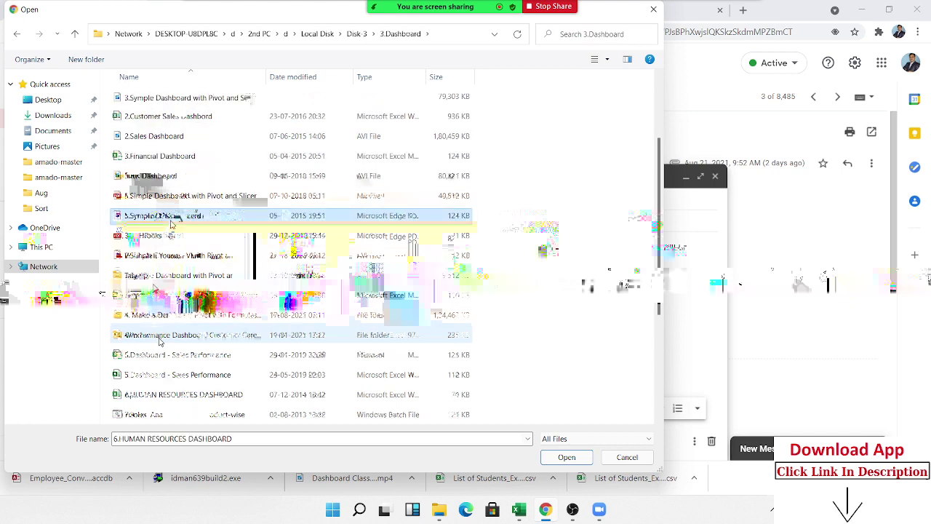
pyautogui.doubleClick(170, 224)
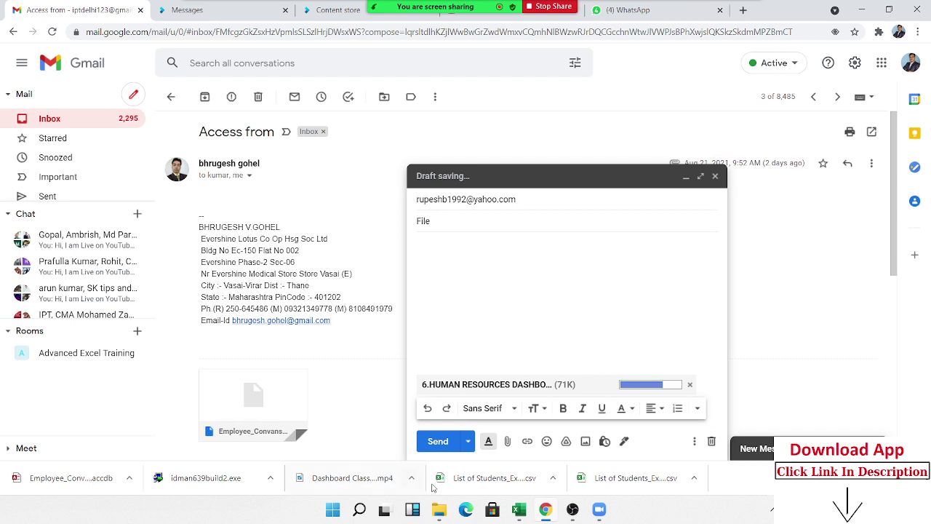
# Send the email, minimize the browser, and end the screen-sharing meeting
pyautogui.click(440, 442)
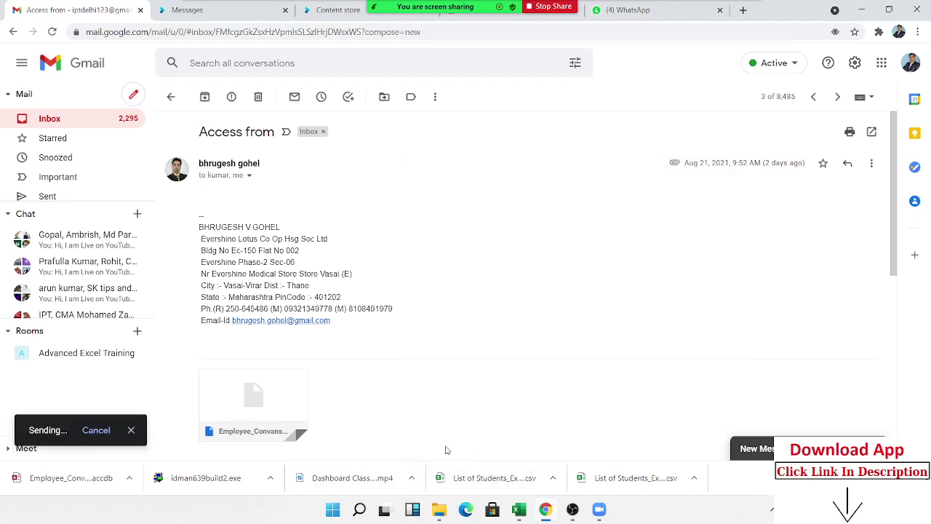
pyautogui.press('super+Down')
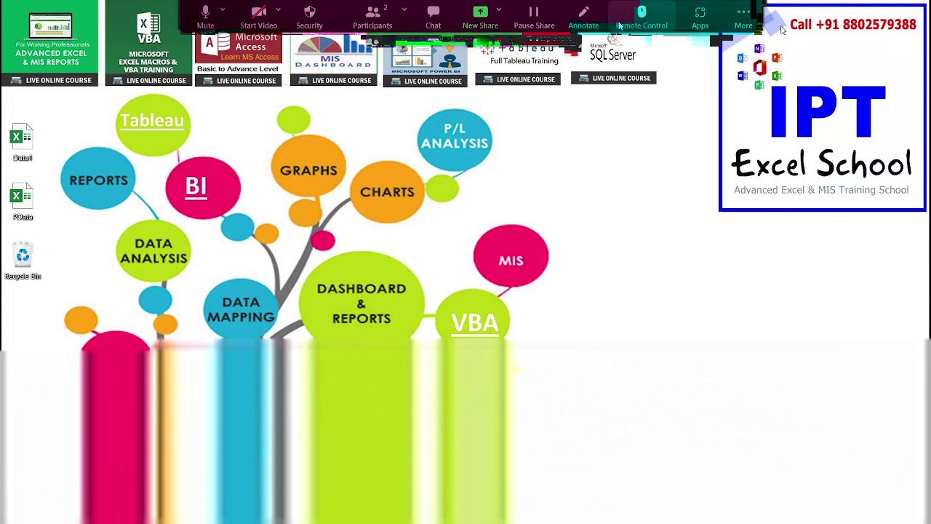
pyautogui.click(466, 222)
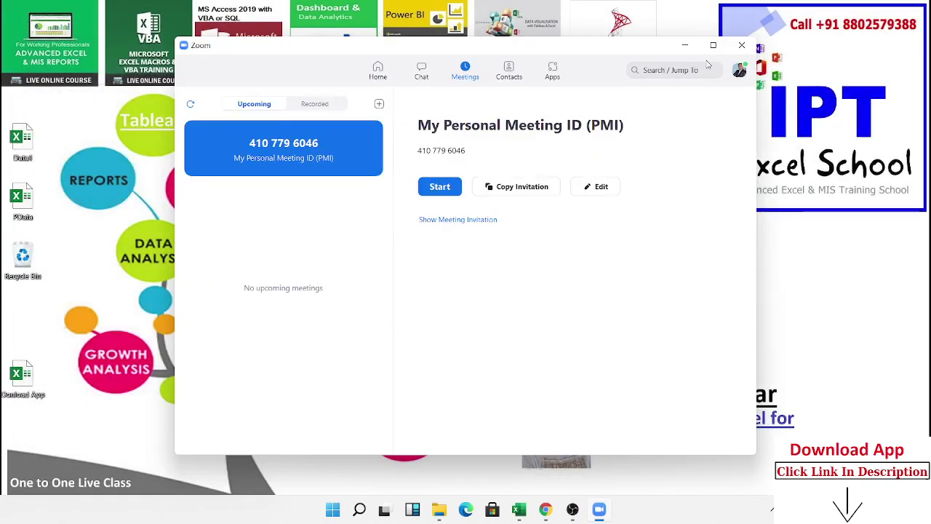